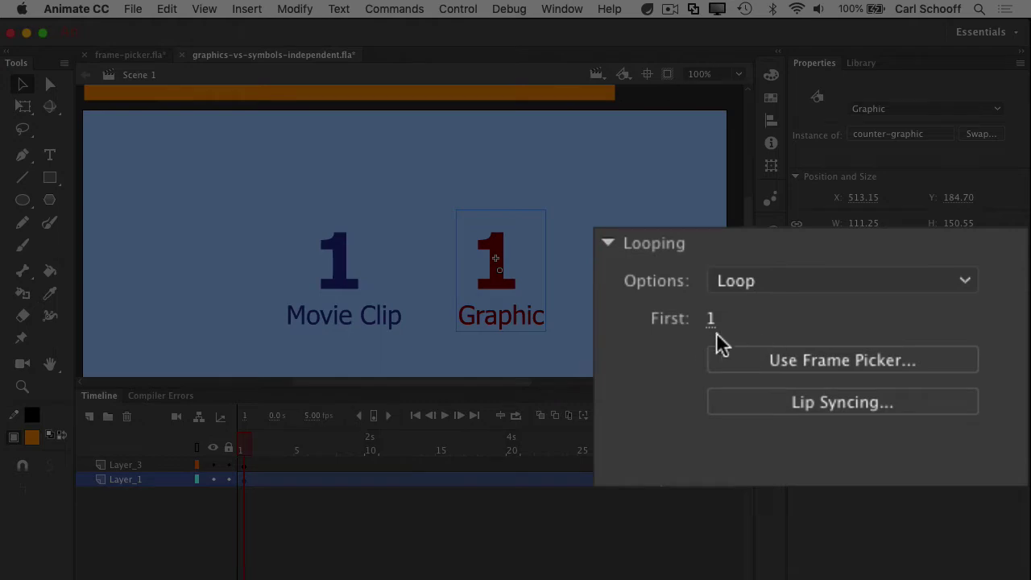
Step: Set the Graphic counter instance's first looping frame to 8 and scrub the main timeline to preview it
left_click(716, 322)
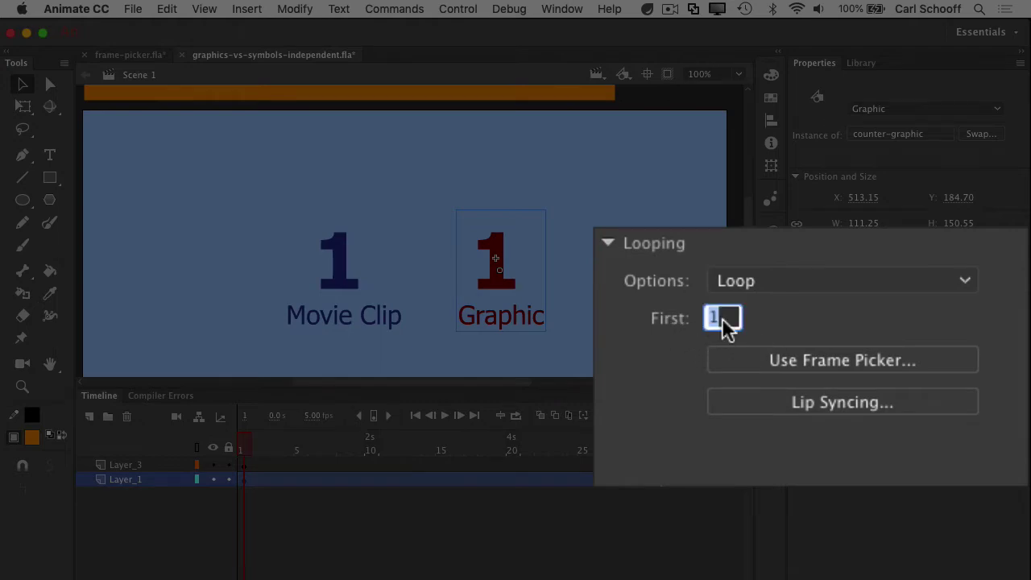
type("8")
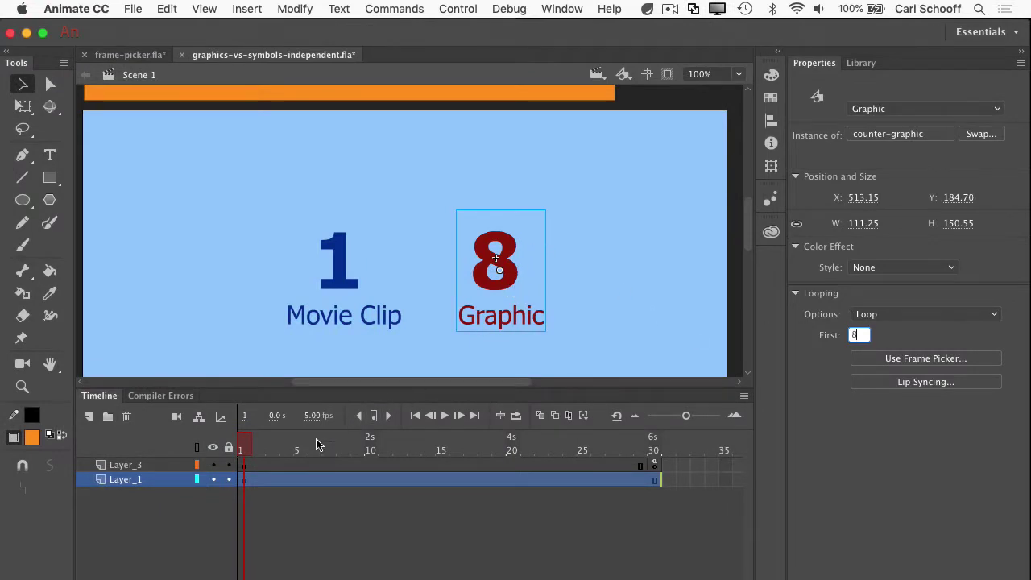
left_click(246, 448)
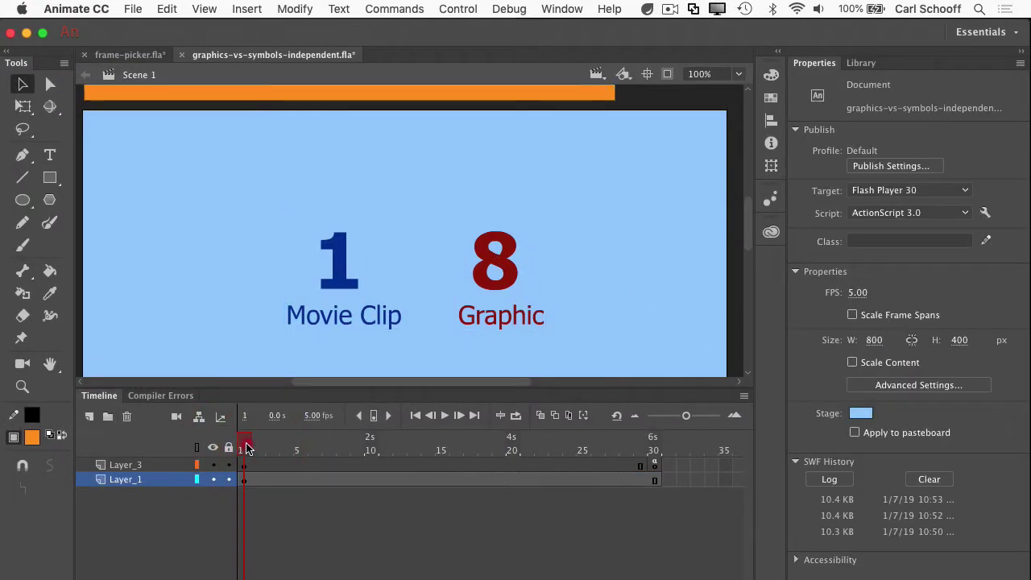
left_click_drag(247, 448, 217, 437)
Step: Set the Graphic counter's looping to Play Once and preview it through frame 30, returning to frame 1
left_click(500, 278)
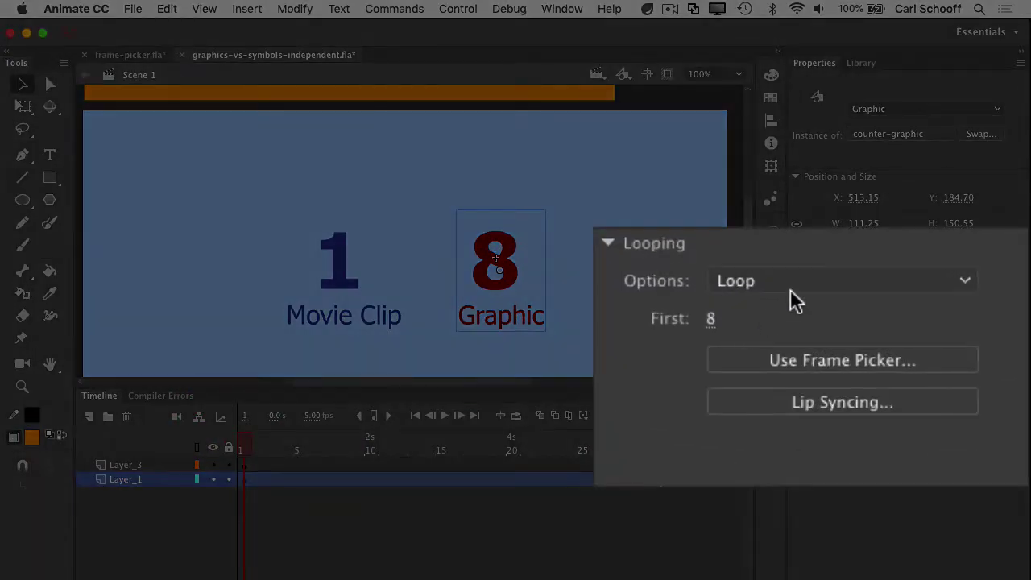
left_click_drag(808, 287, 815, 354)
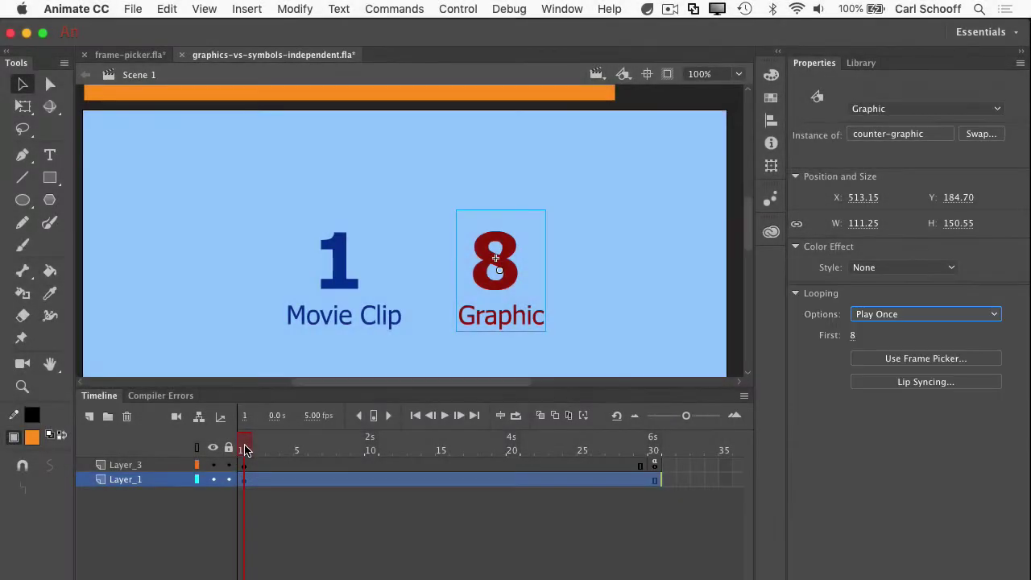
left_click(252, 449)
left_click_drag(251, 449, 655, 465)
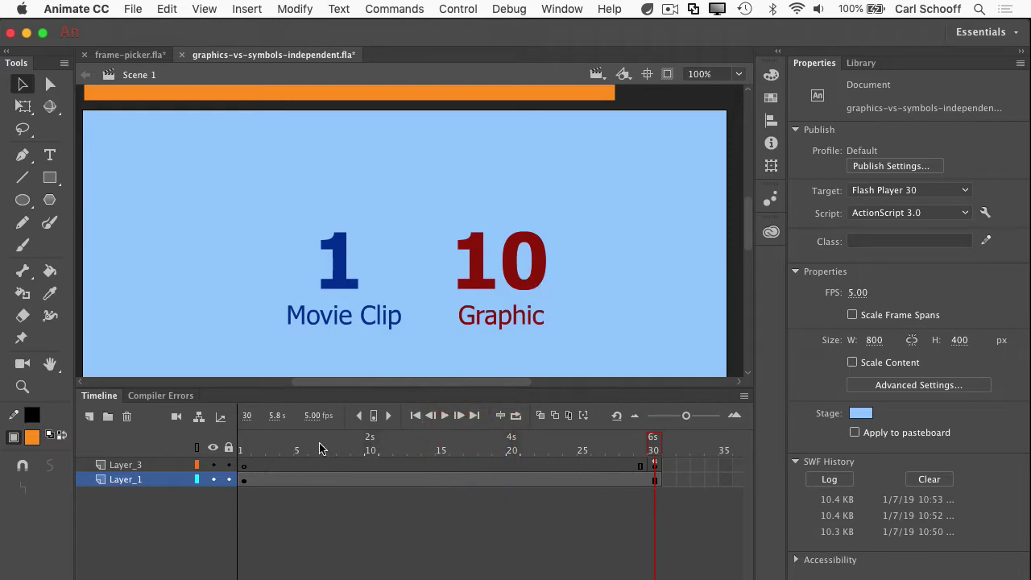
left_click(246, 445)
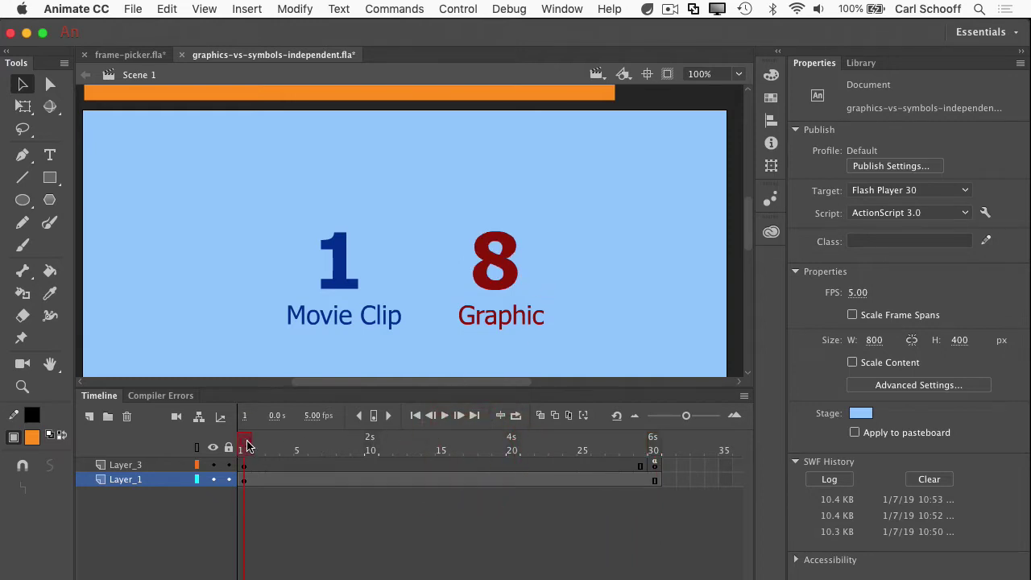
Step: Set the Graphic counter's looping to Single Frame and scrub the timeline from frame 1 to frame 25
left_click(486, 289)
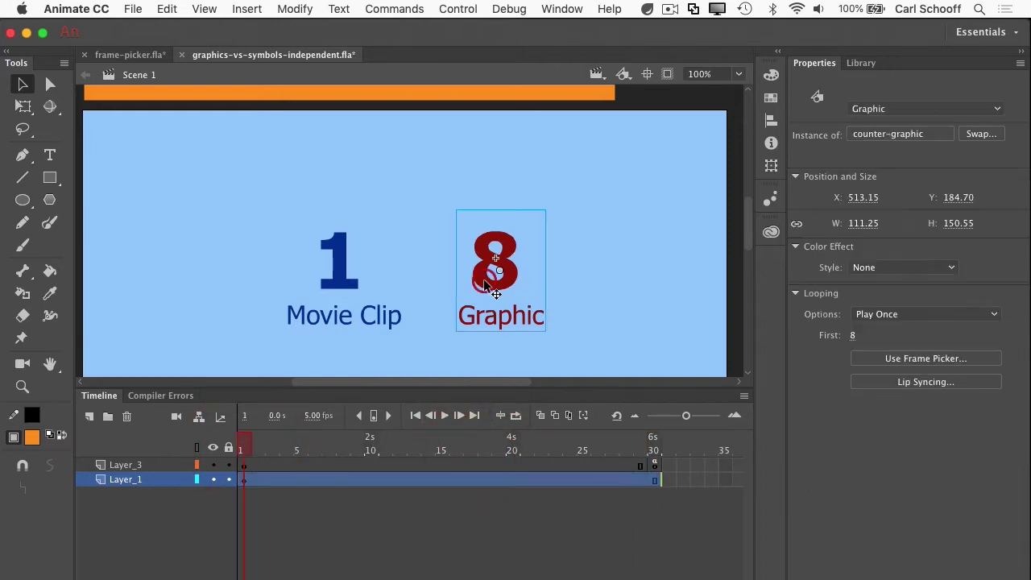
left_click(904, 318)
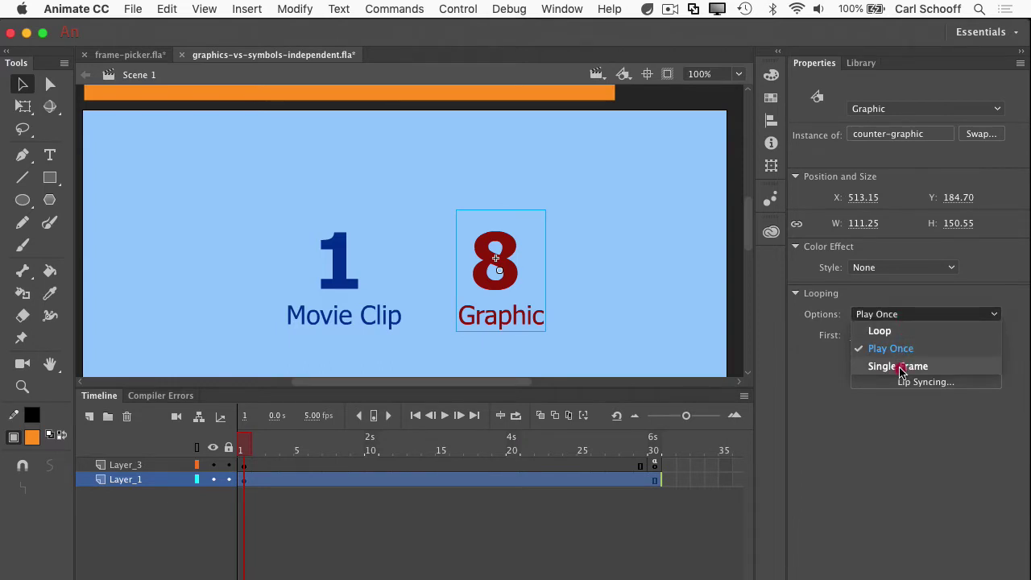
left_click(900, 367)
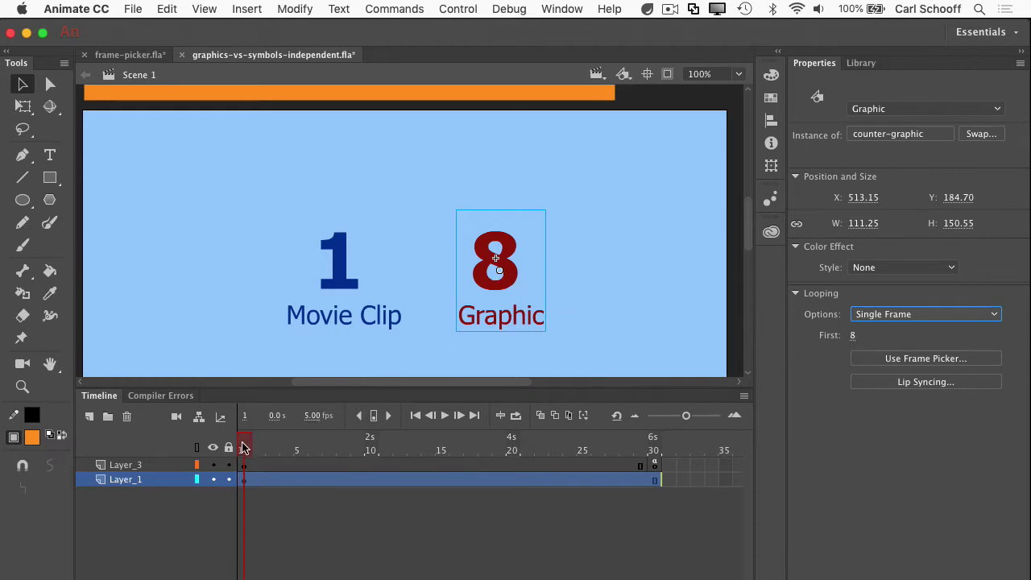
left_click_drag(245, 448, 577, 451)
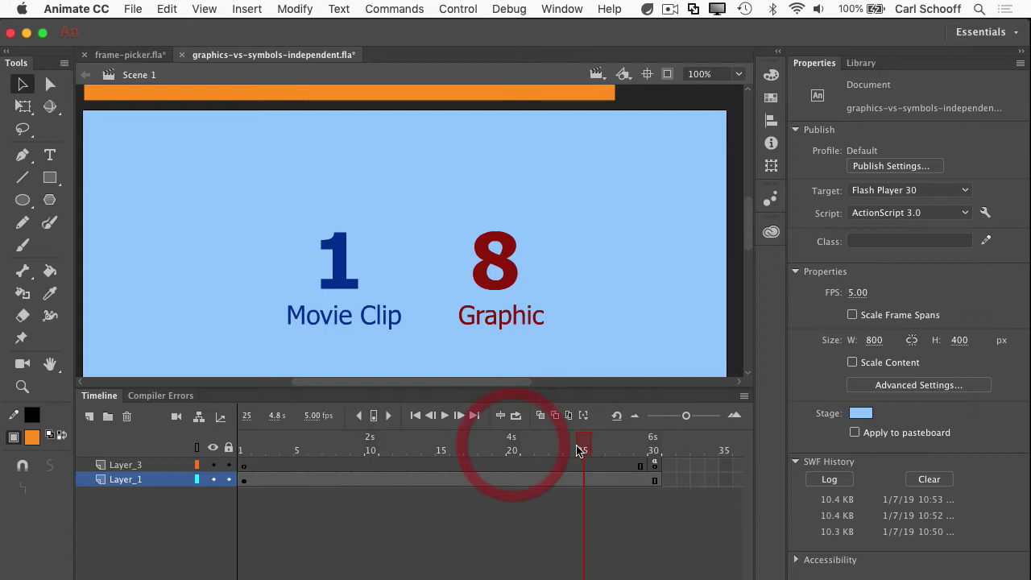
Step: Insert a keyframe at frame 25 of Layer_1, set the Graphic counter's first frame there to 5, and preview the change from frame 1
left_click(582, 482)
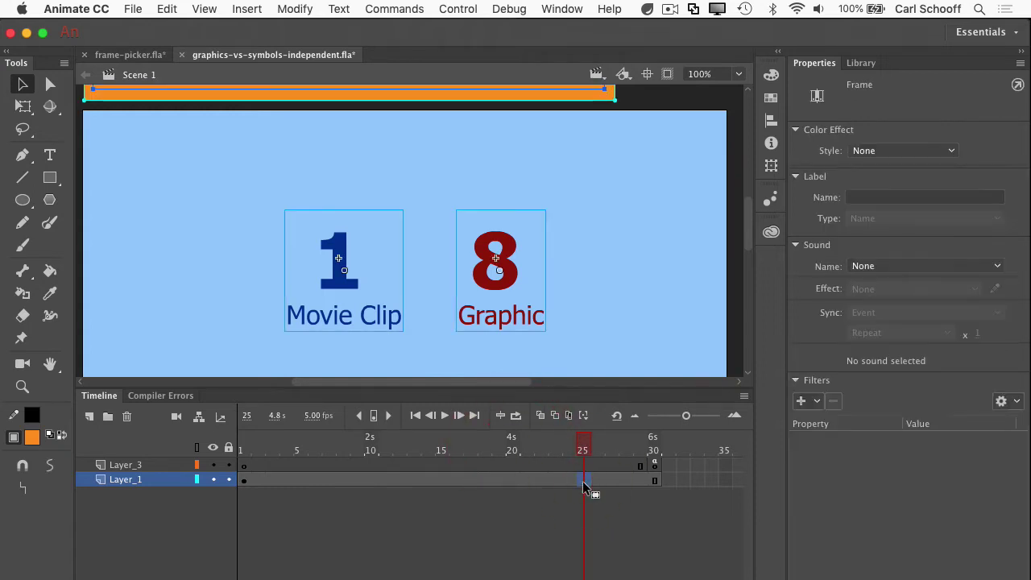
key("F6")
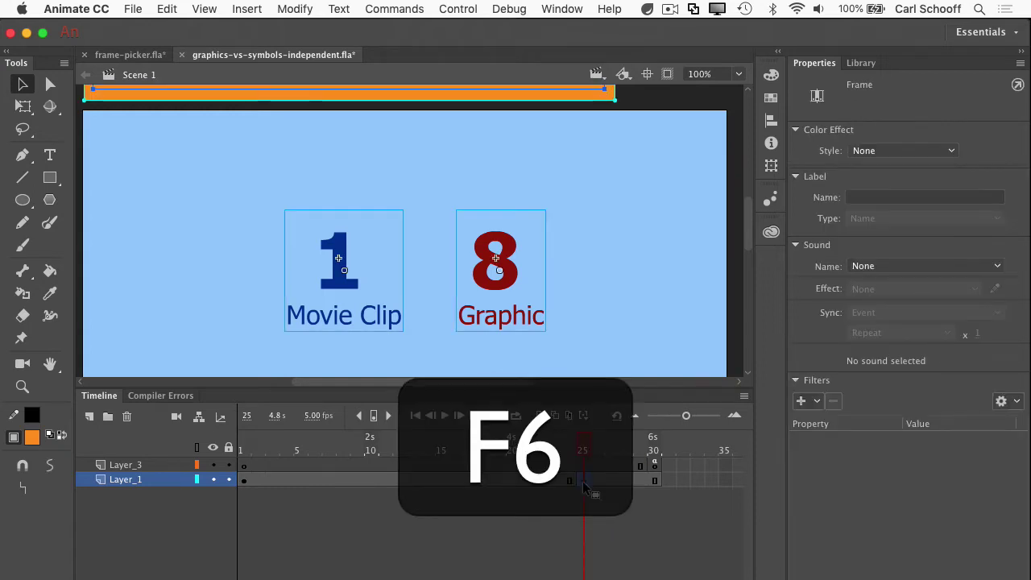
left_click(562, 281)
left_click(505, 278)
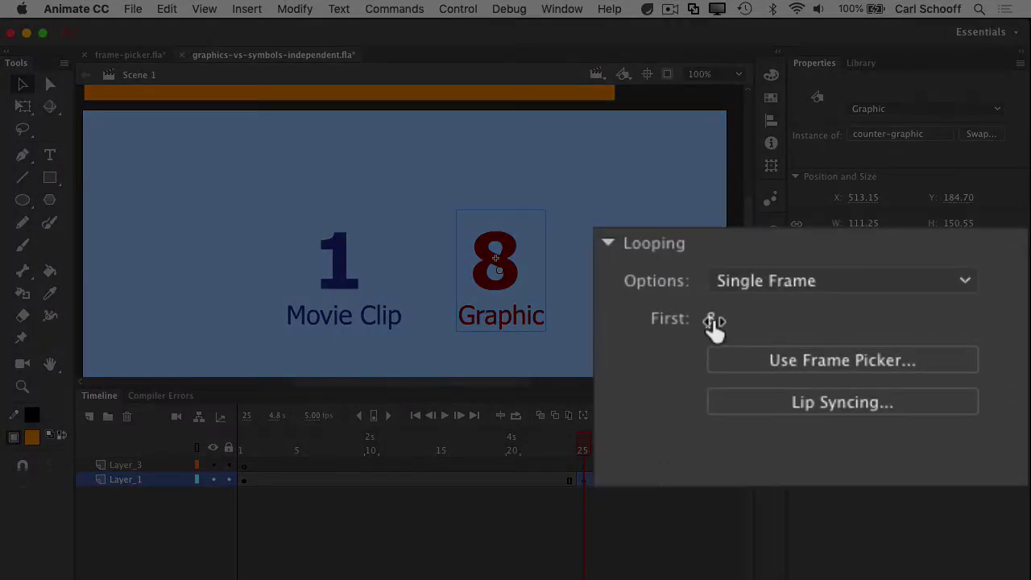
left_click(714, 320)
type("5")
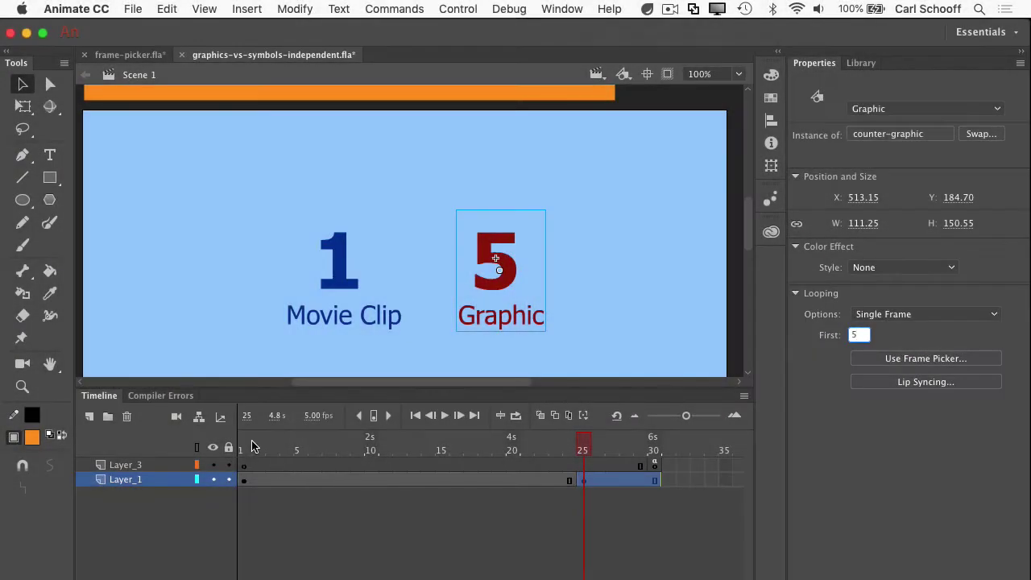
left_click(242, 446)
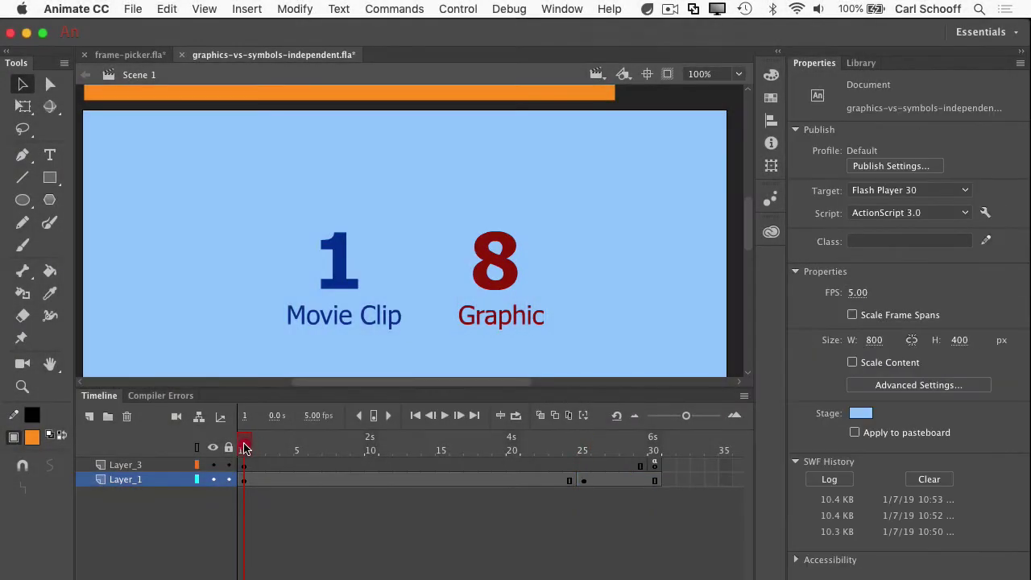
left_click_drag(240, 448, 583, 450)
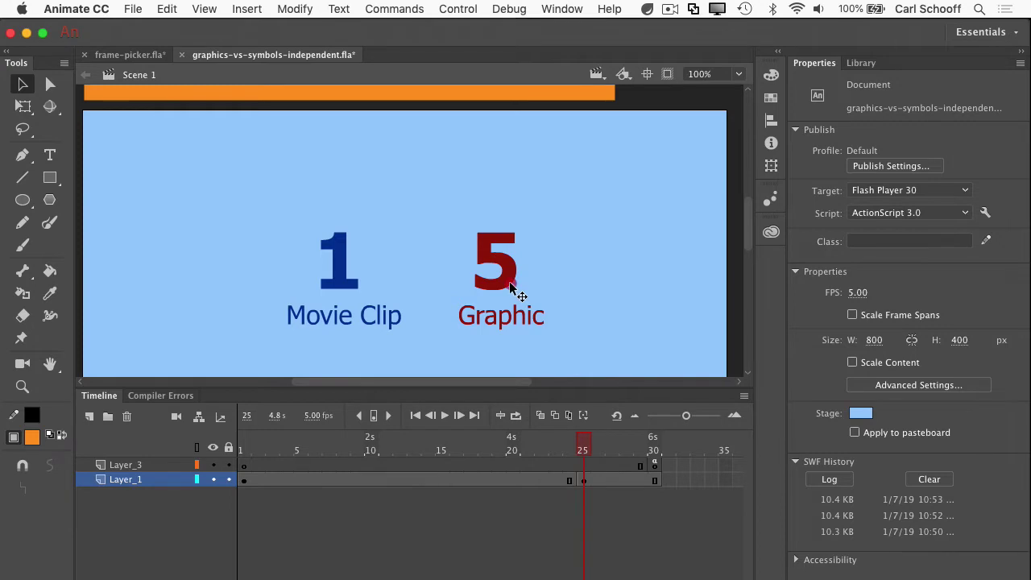
Step: Set the first frame of the Graphic counter at frame 25 to 8
left_click(511, 285)
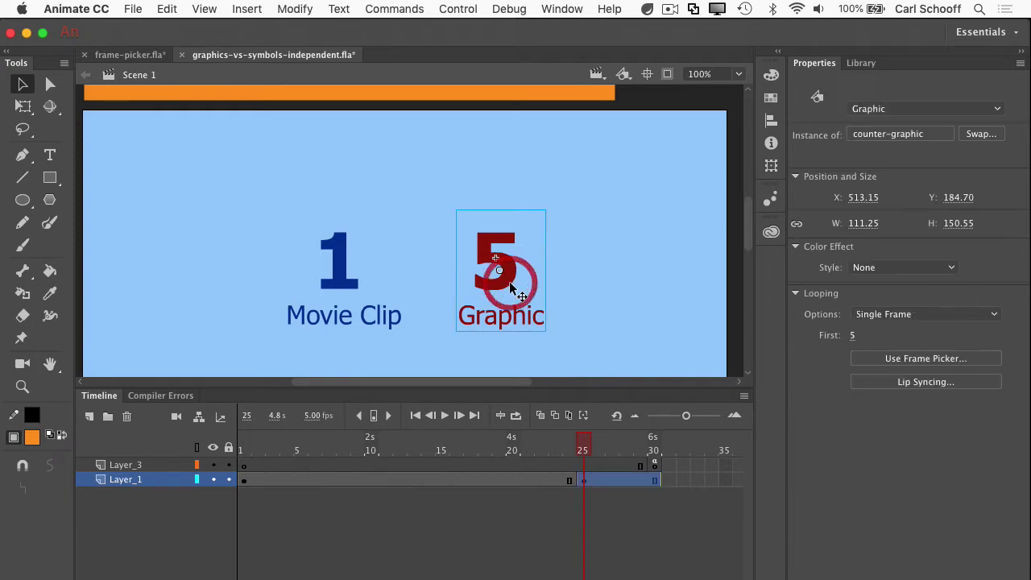
left_click(894, 356)
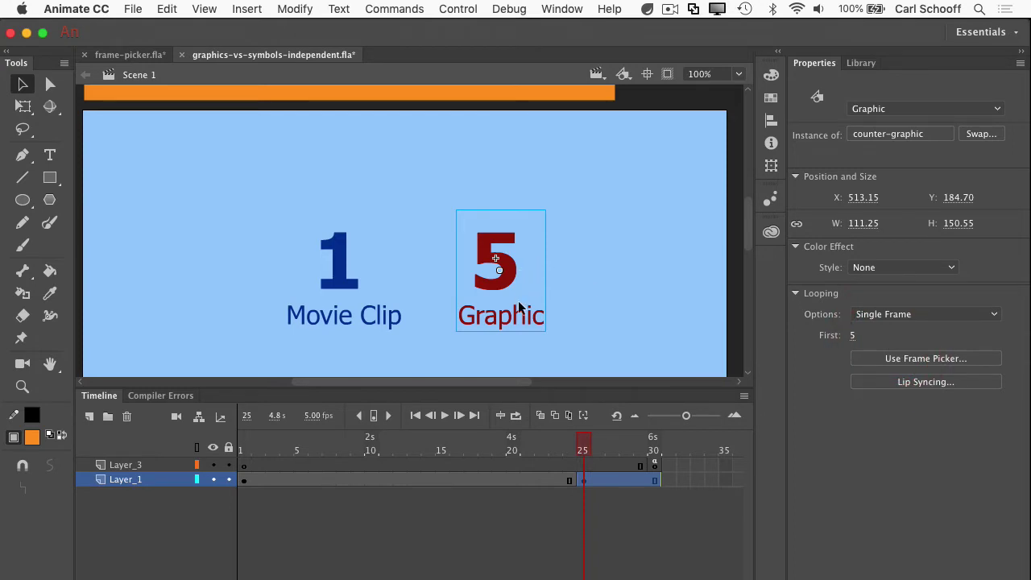
left_click(853, 338)
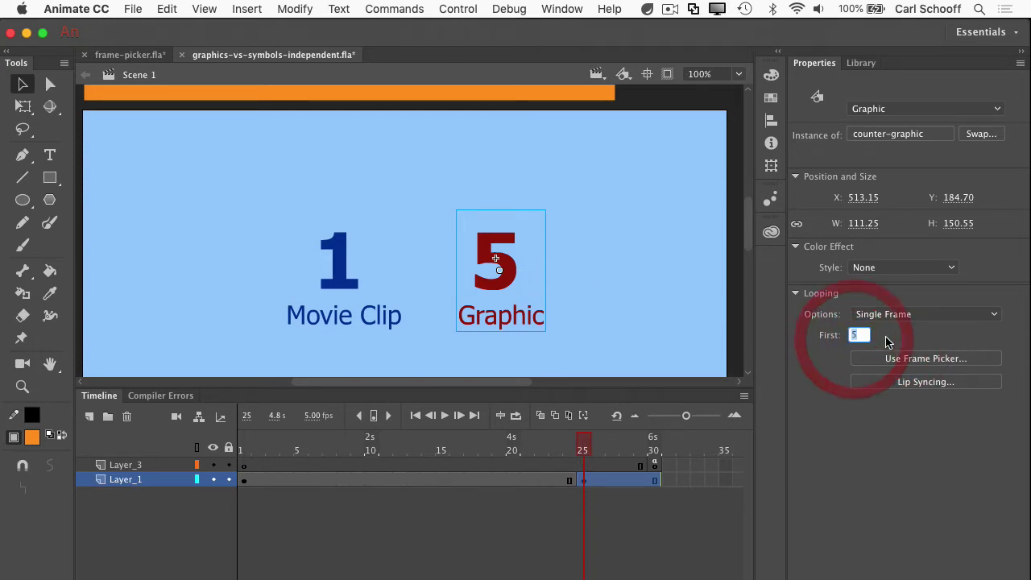
type("8")
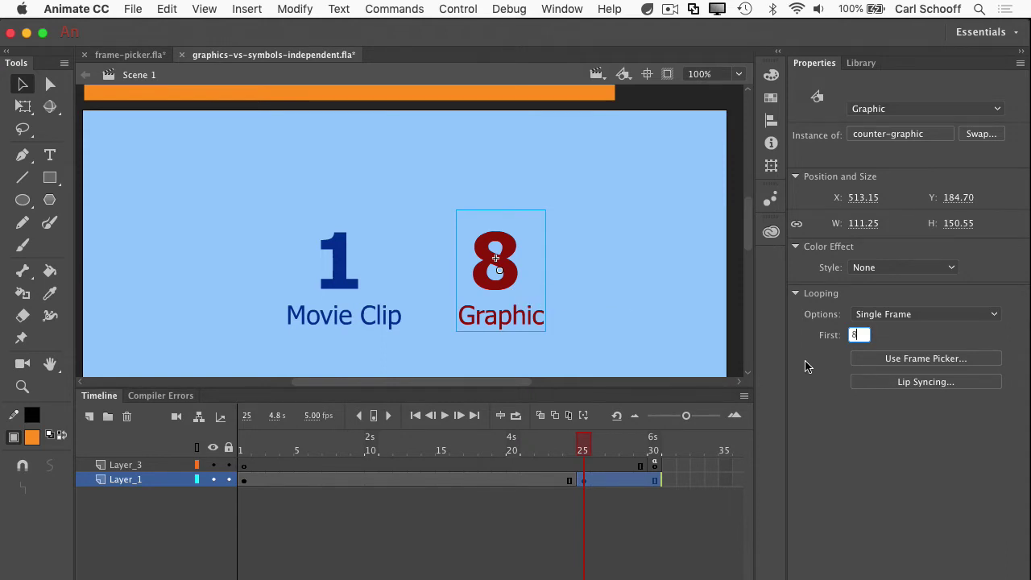
Step: Choose frame 10 for the Graphic counter at frame 25 with the Frame Picker
left_click(924, 359)
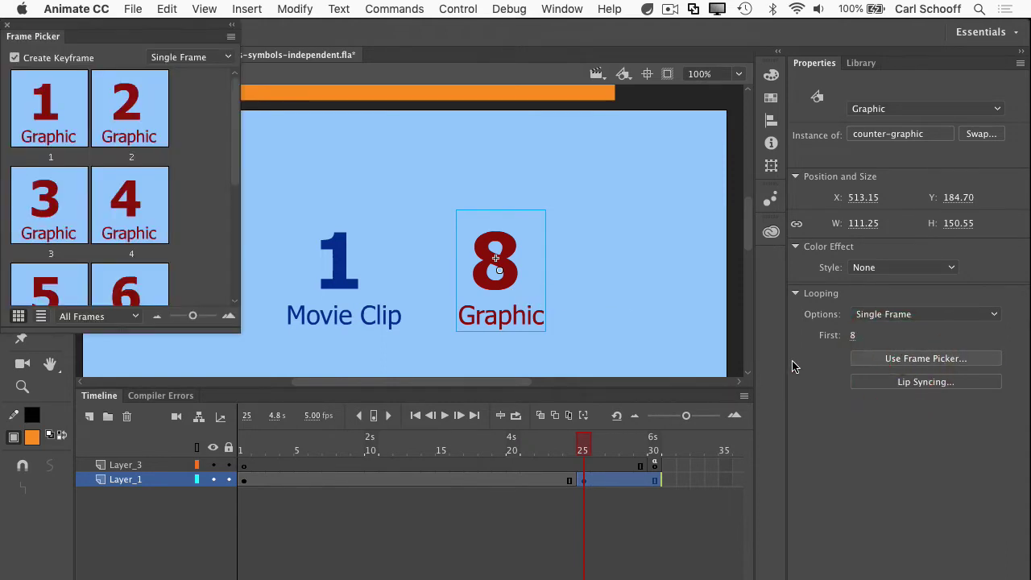
left_click_drag(233, 131, 226, 301)
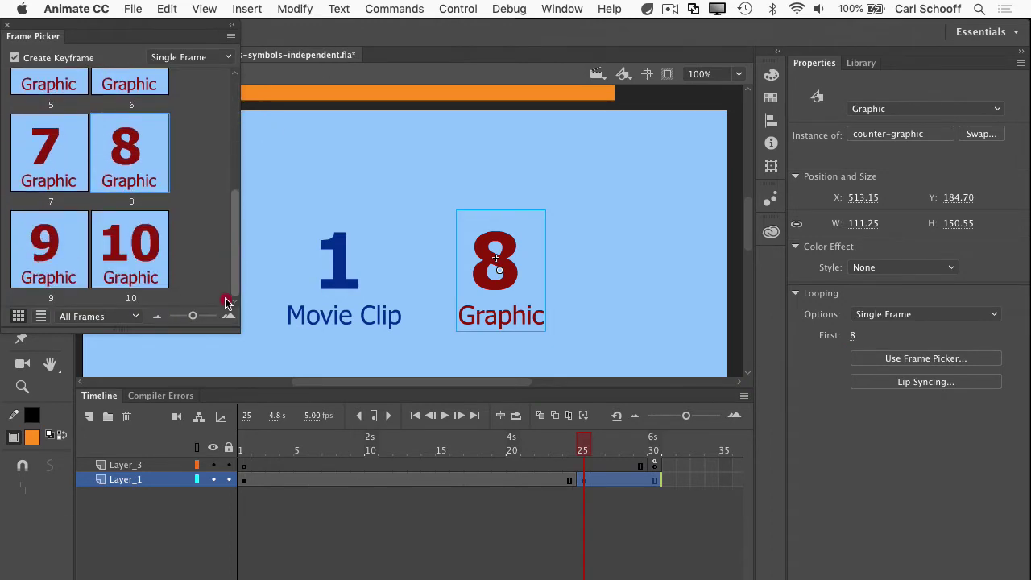
left_click(142, 242)
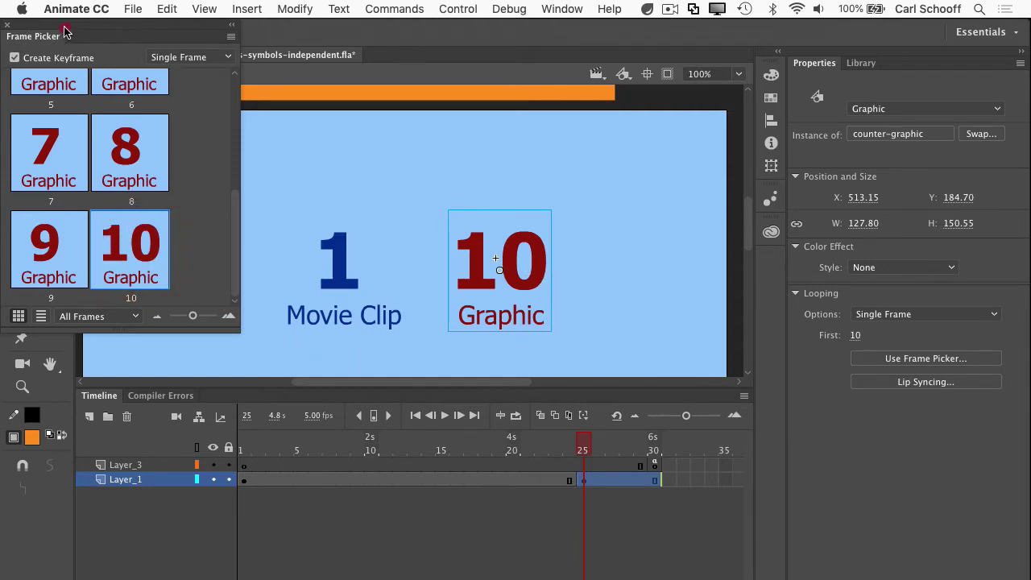
left_click_drag(66, 31, 238, 117)
left_click(235, 117)
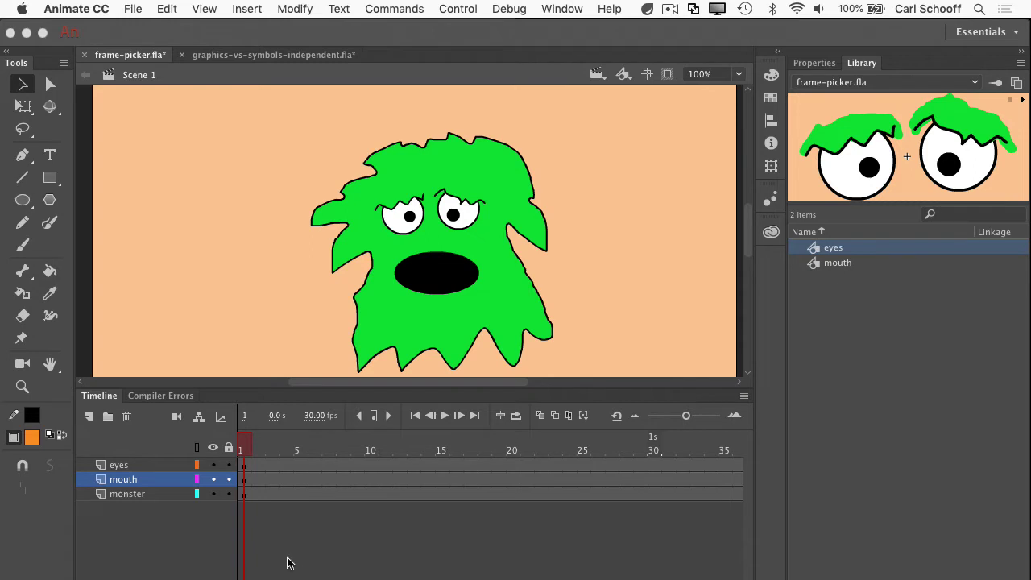
Step: Play the monster animation on the main timeline and scrub back to frame 1
left_click(281, 450)
key("Return")
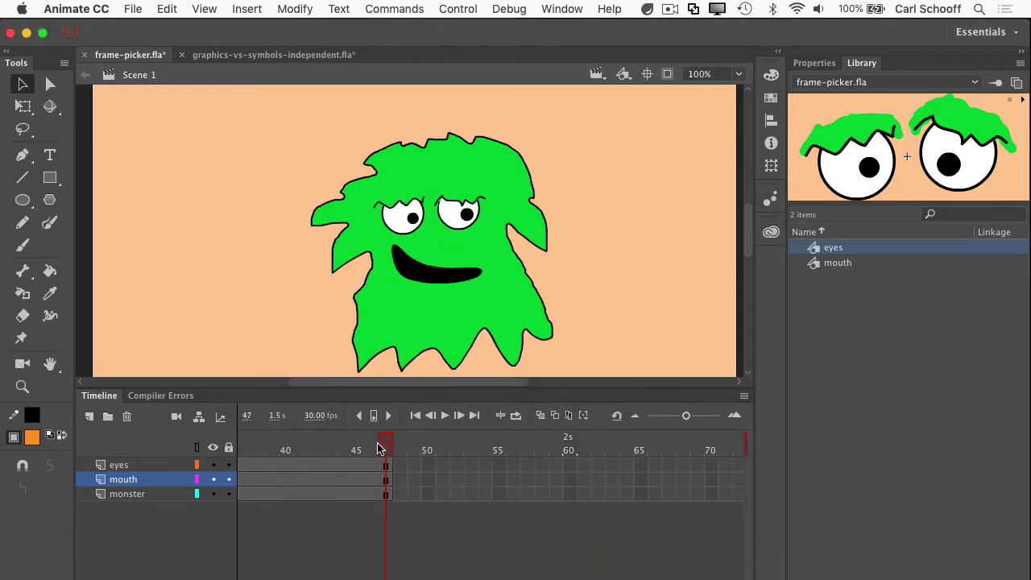
left_click(318, 449)
left_click_drag(318, 449, 239, 461)
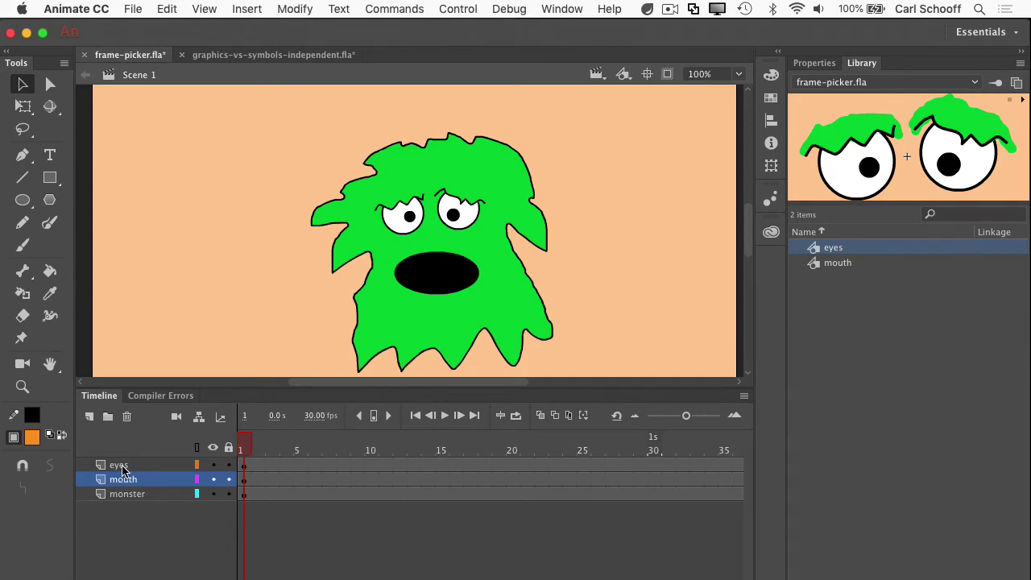
Step: Open the mouth symbol for editing and scrub through its keyframes to review the mouth shapes
double_click(815, 266)
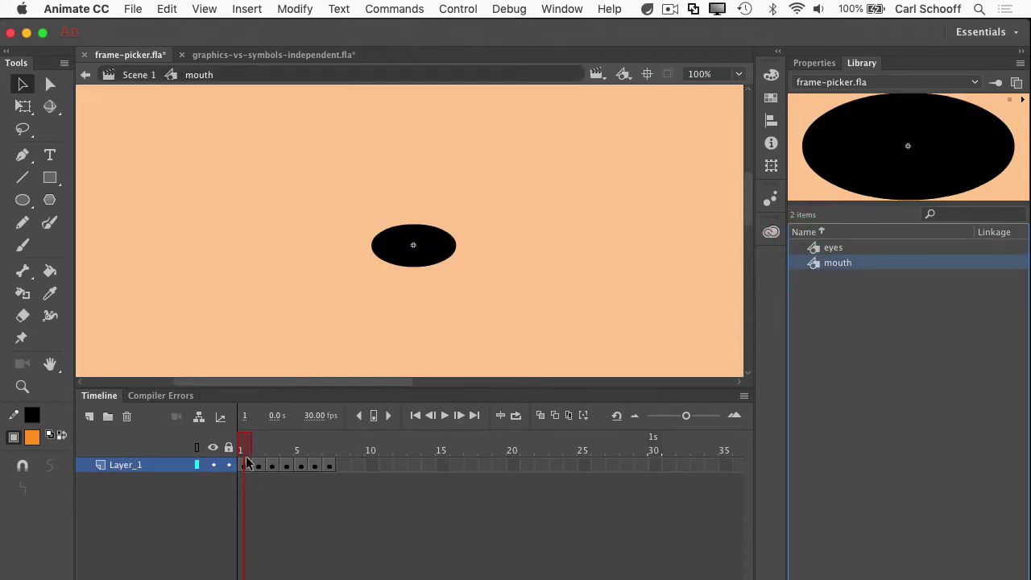
mouse_move(245, 449)
left_mouse_down()
mouse_move(345, 453)
mouse_move(242, 449)
left_mouse_up()
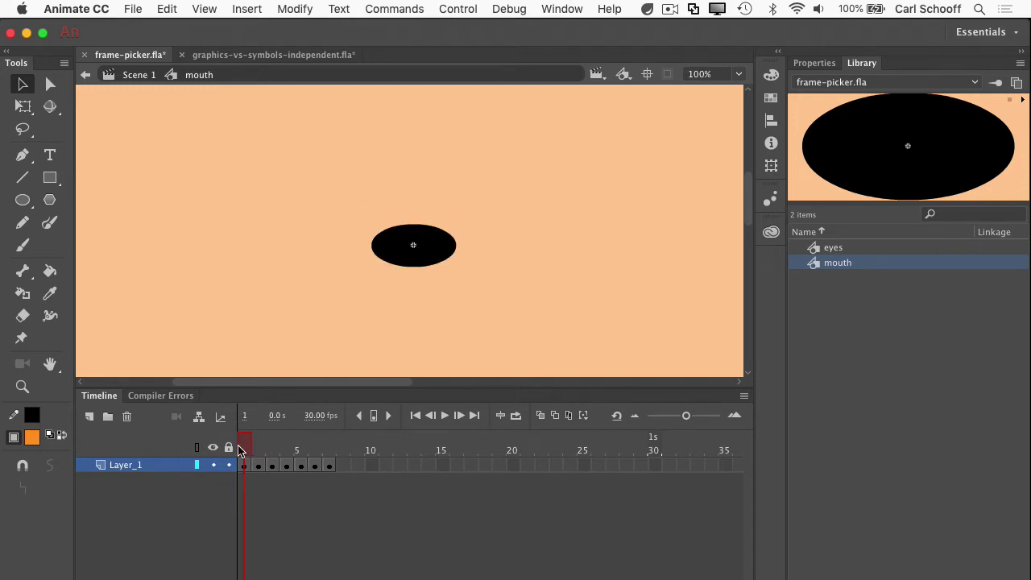
Step: Open the eyes symbol for editing and step through frames 1 to 6 to review the eye expressions
double_click(816, 251)
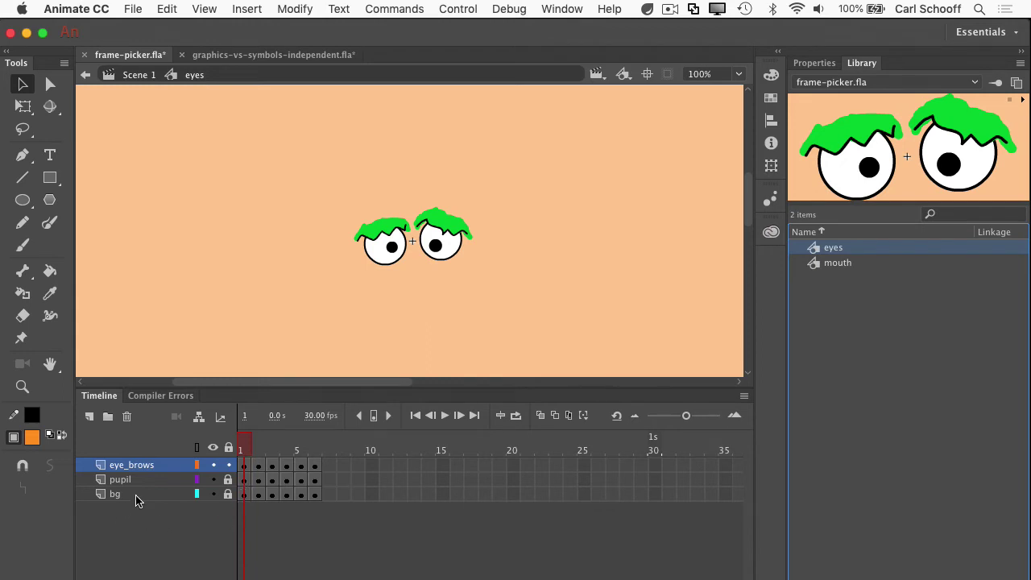
left_click(259, 447)
left_click_drag(261, 448, 225, 457)
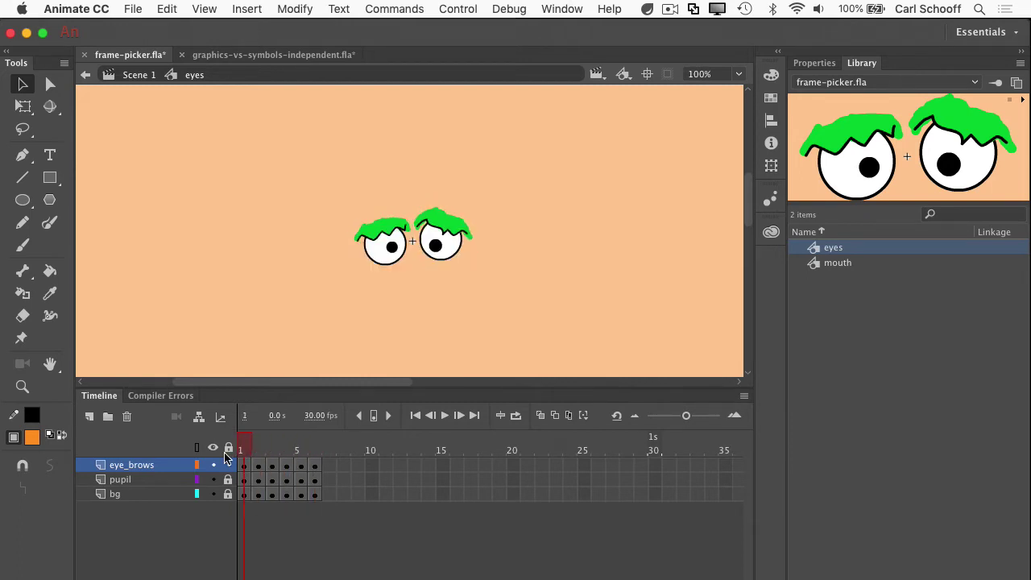
left_click(261, 448)
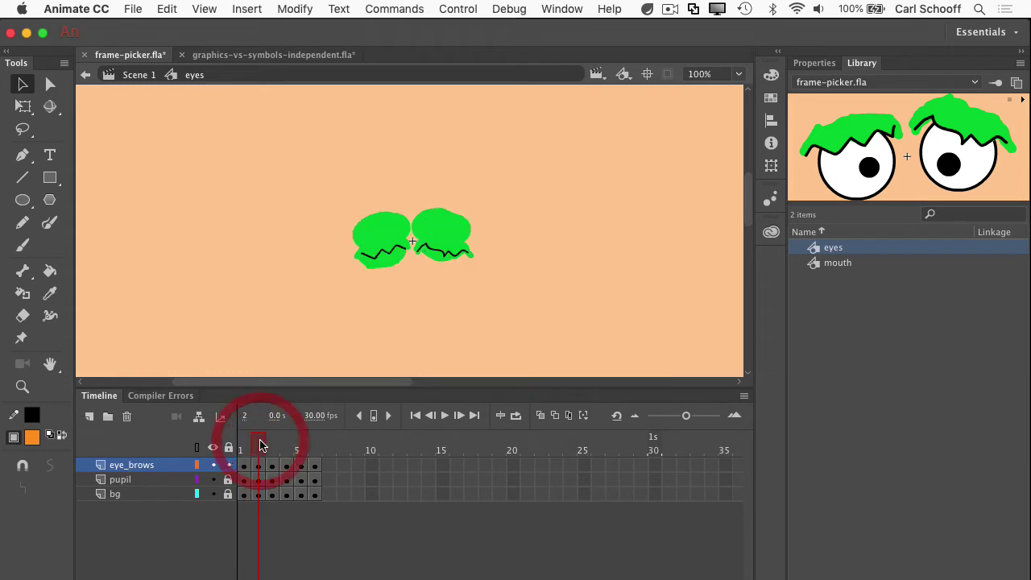
left_click_drag(265, 443, 275, 445)
left_click(275, 446)
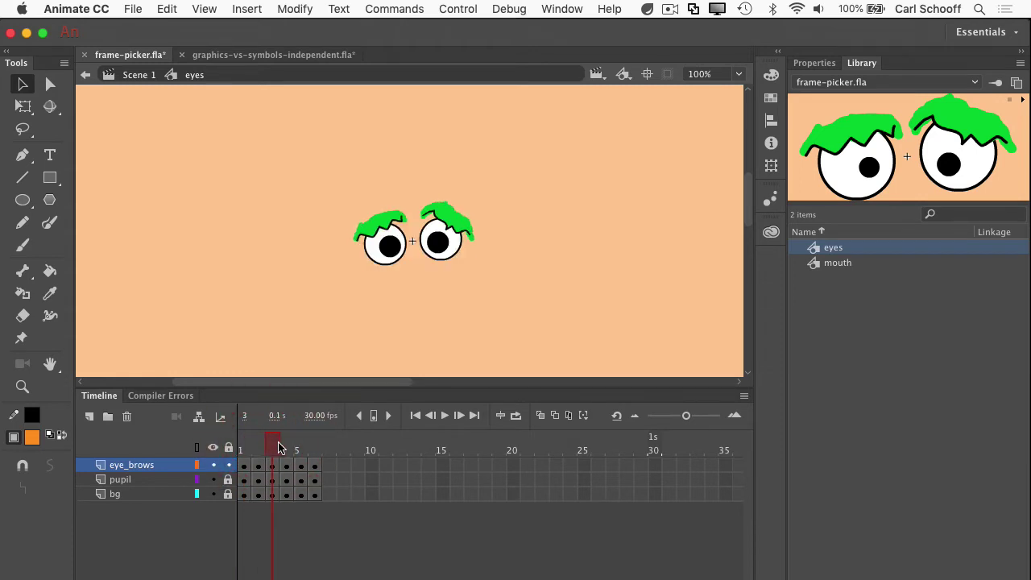
left_click(291, 447)
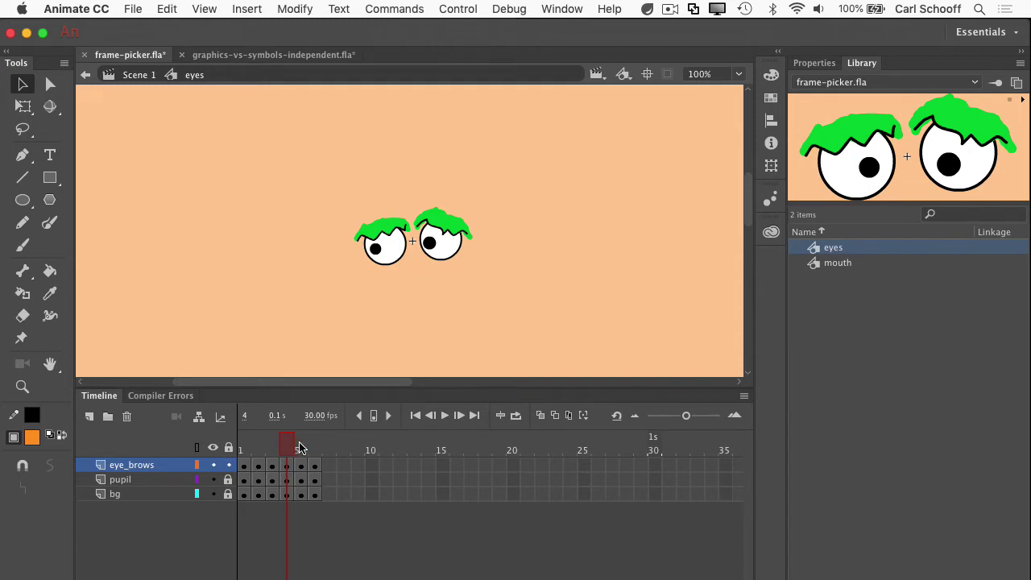
left_click(299, 448)
left_click(315, 448)
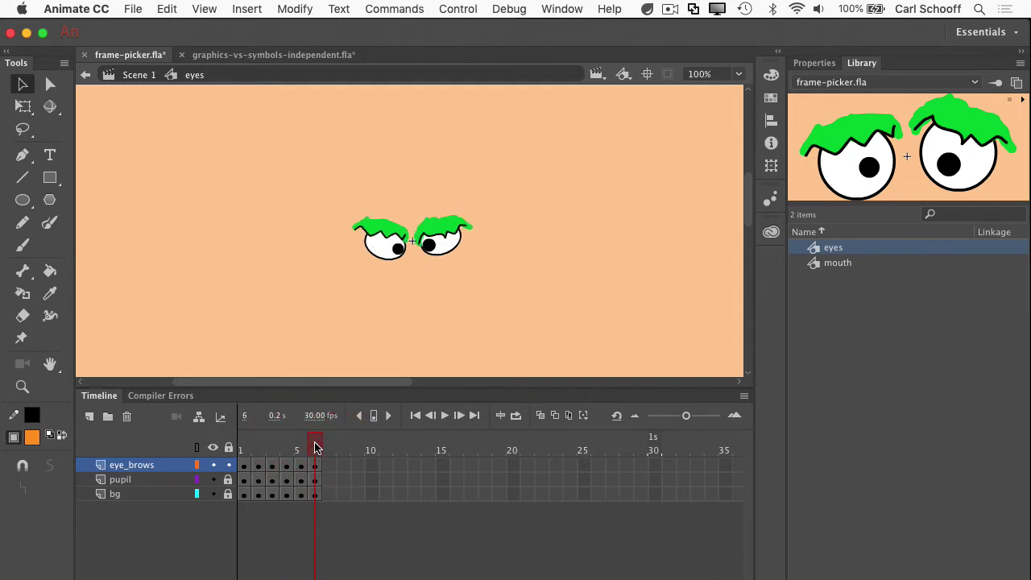
Step: Return to Scene 1, play the monster animation on the main timeline, and bring the playhead back to frame 1
left_click(136, 75)
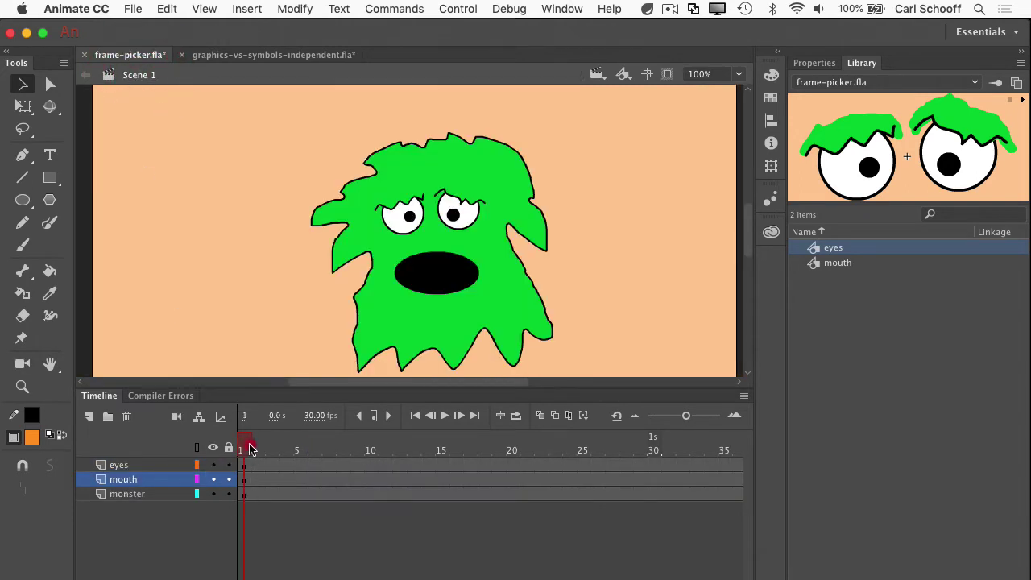
mouse_move(250, 449)
left_mouse_down()
mouse_move(388, 451)
mouse_move(233, 446)
left_mouse_up()
key("Return")
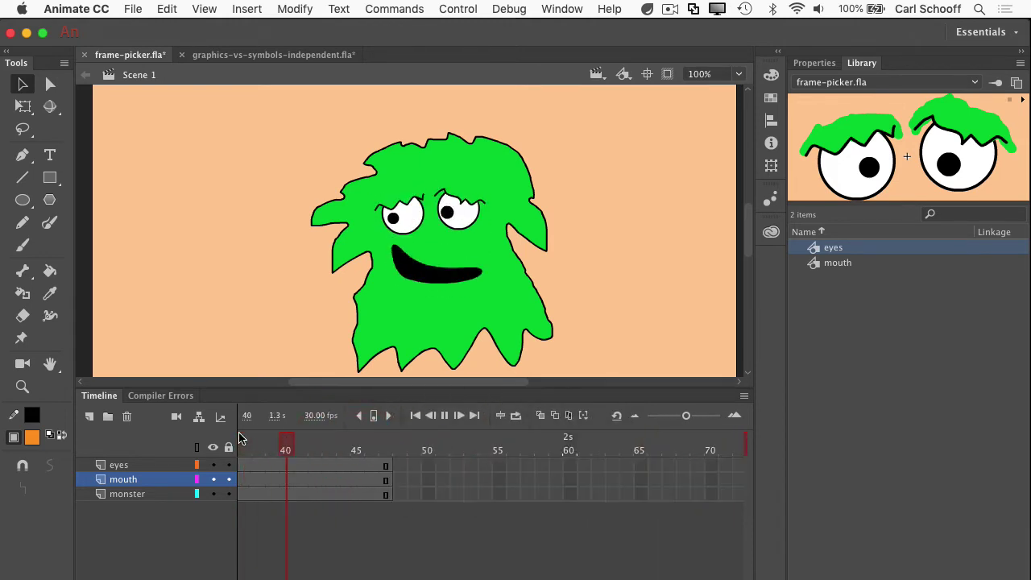
left_click_drag(387, 445, 117, 427)
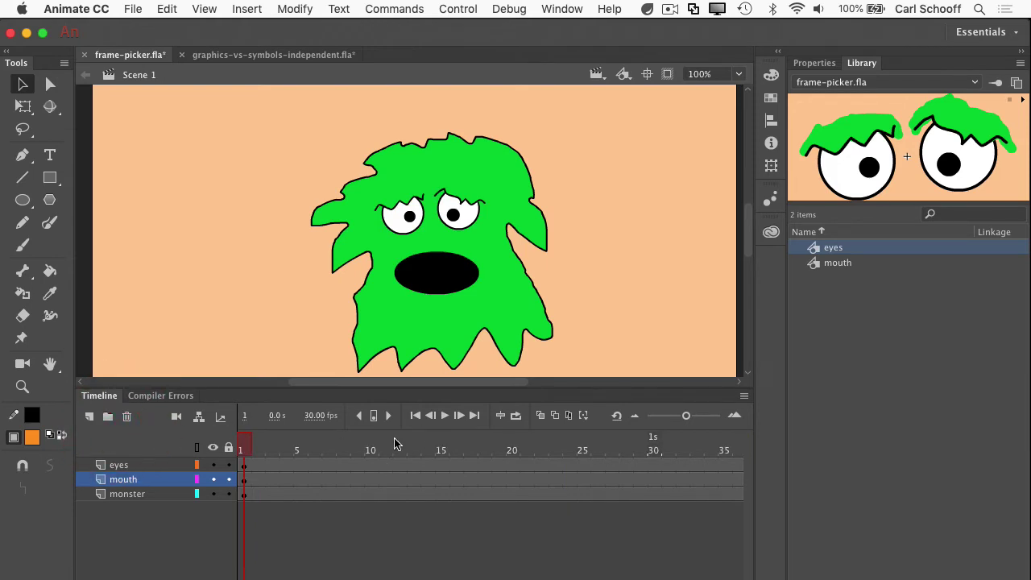
Step: Set the looping option of both the eyes and mouth instances to Single Frame
left_click(466, 225)
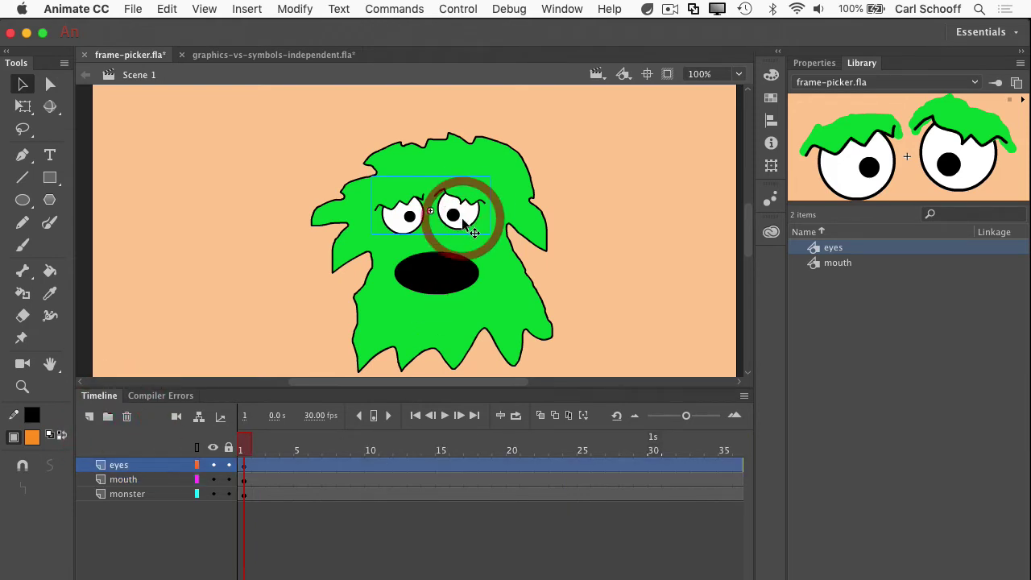
left_click(808, 64)
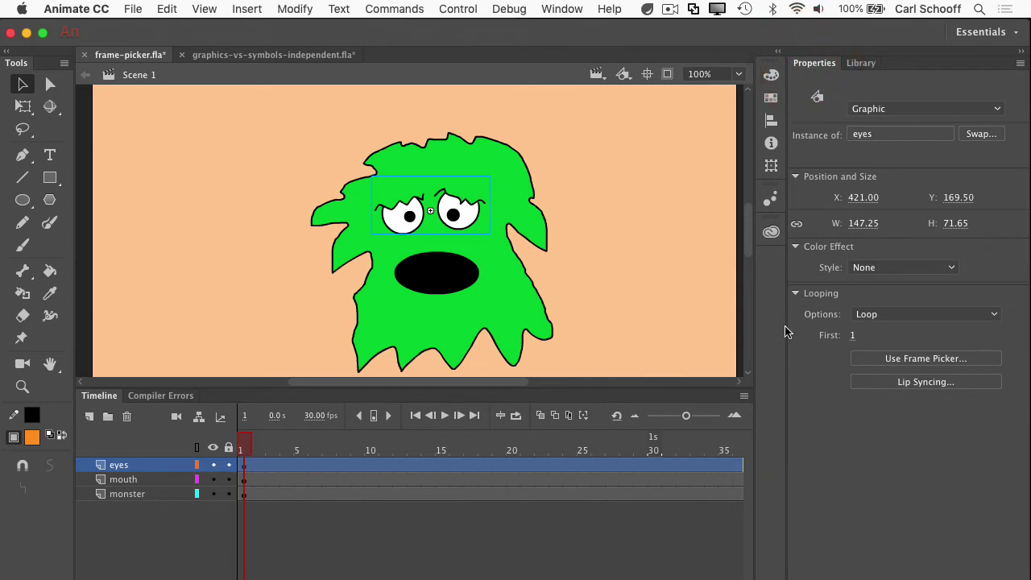
left_click(910, 317)
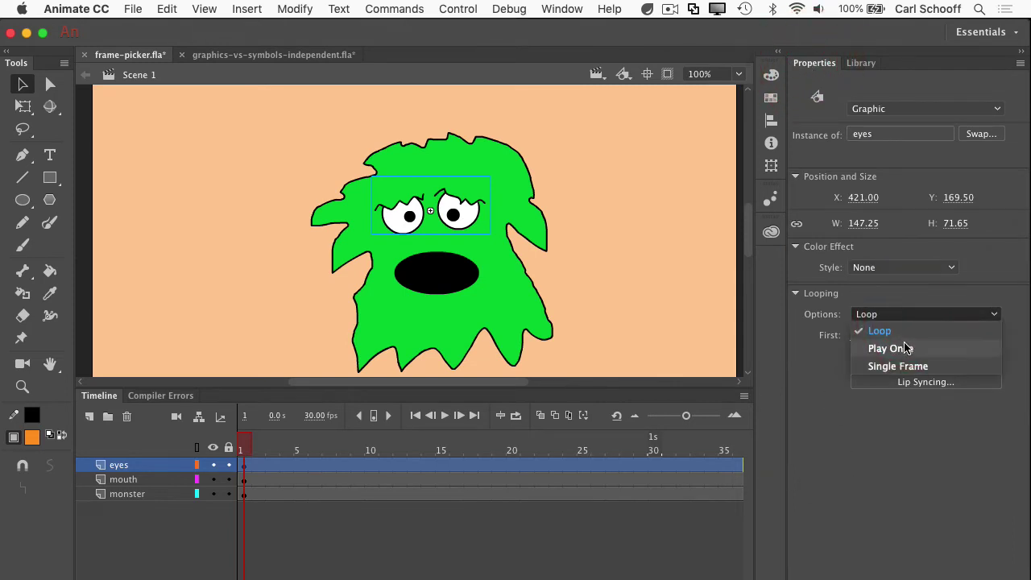
left_click(909, 367)
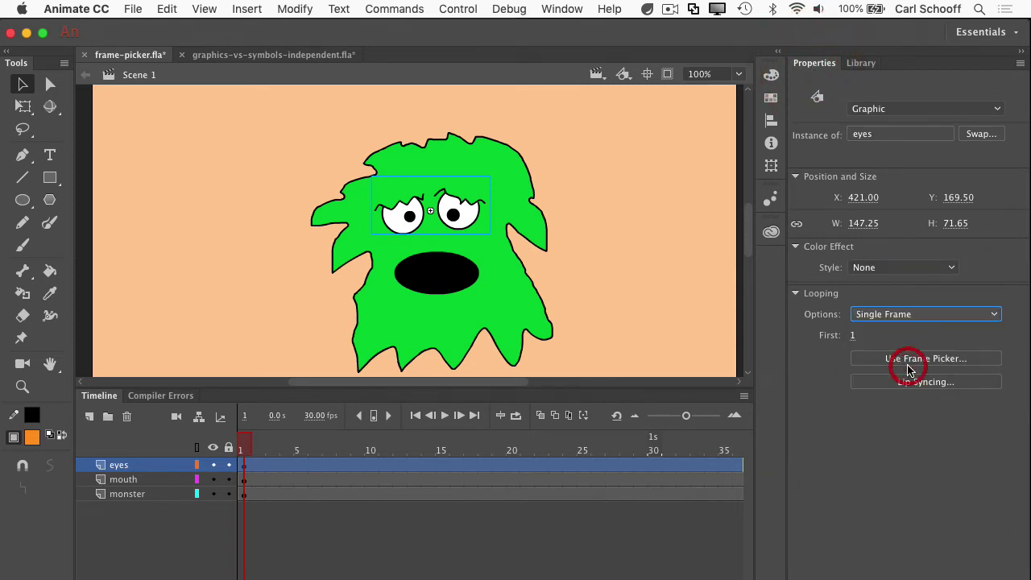
left_click(461, 286)
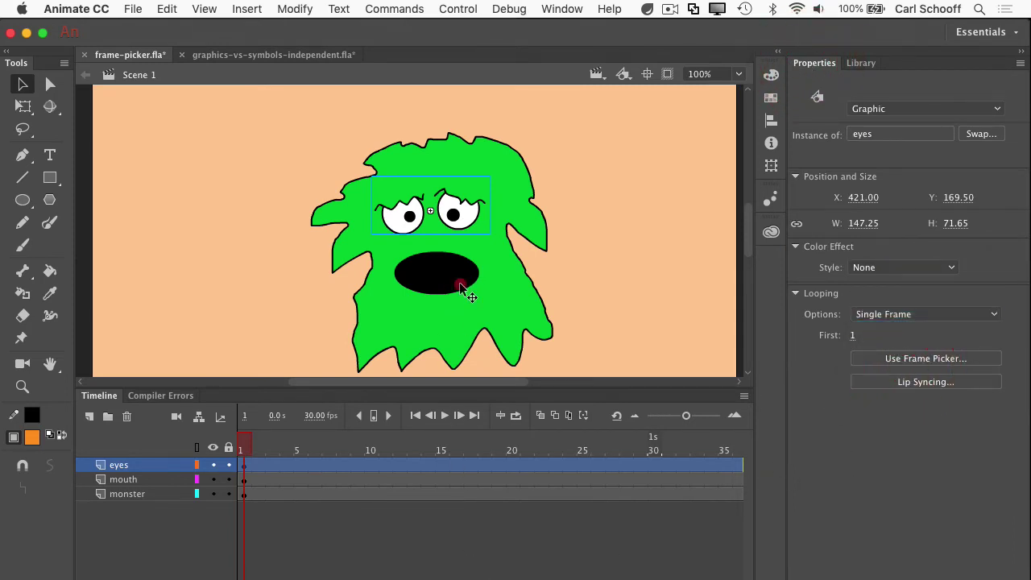
left_click(902, 315)
left_click(904, 367)
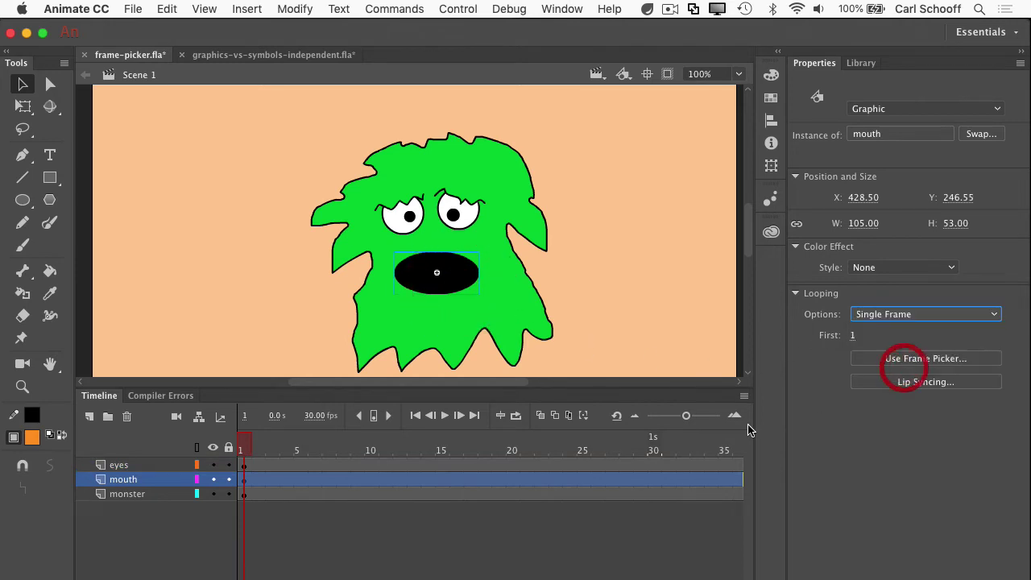
Step: Insert a keyframe at frame 5 of the mouth layer
mouse_move(244, 448)
left_mouse_down()
mouse_move(600, 449)
mouse_move(234, 448)
left_mouse_up()
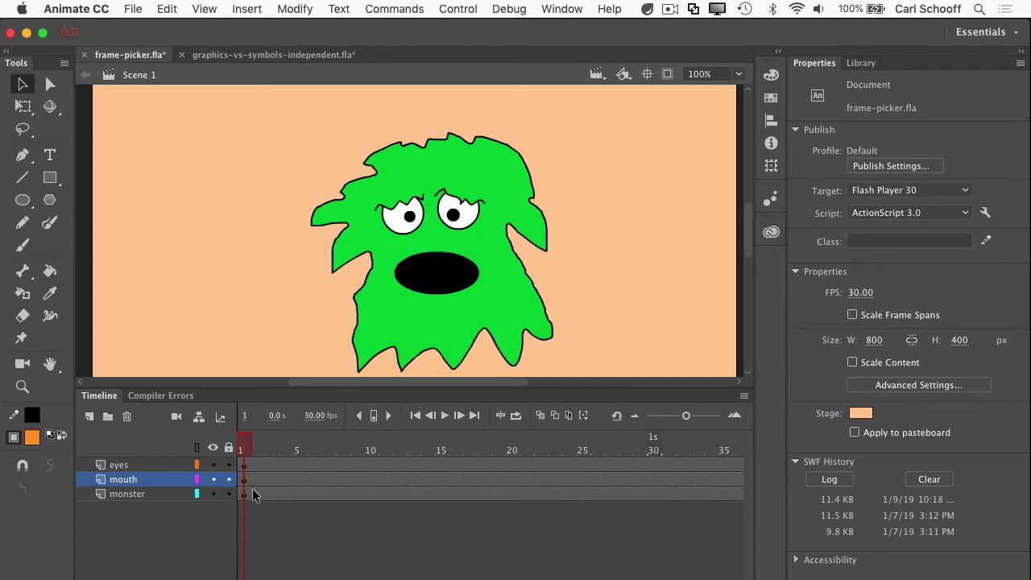
left_click(298, 478)
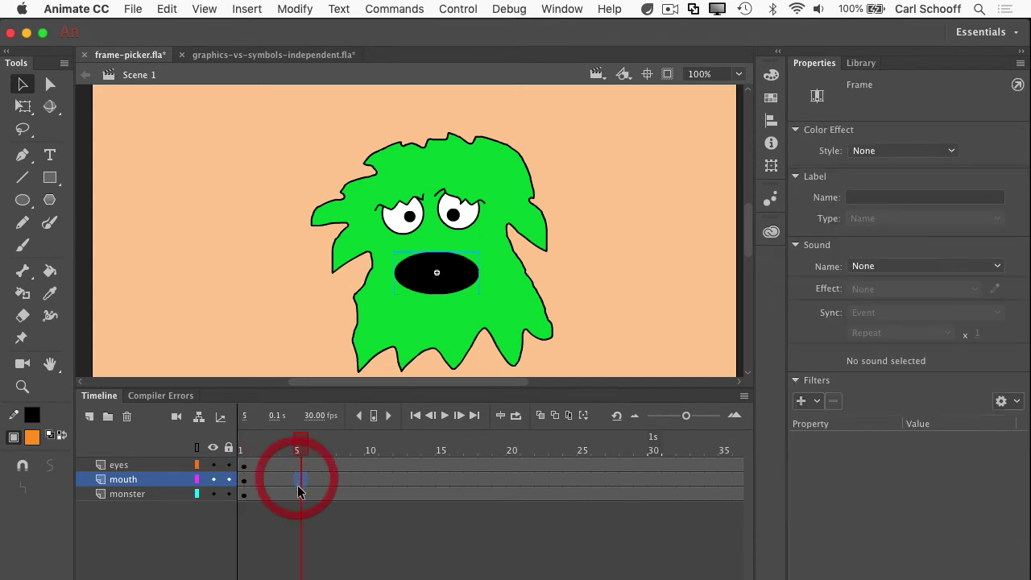
key("F6")
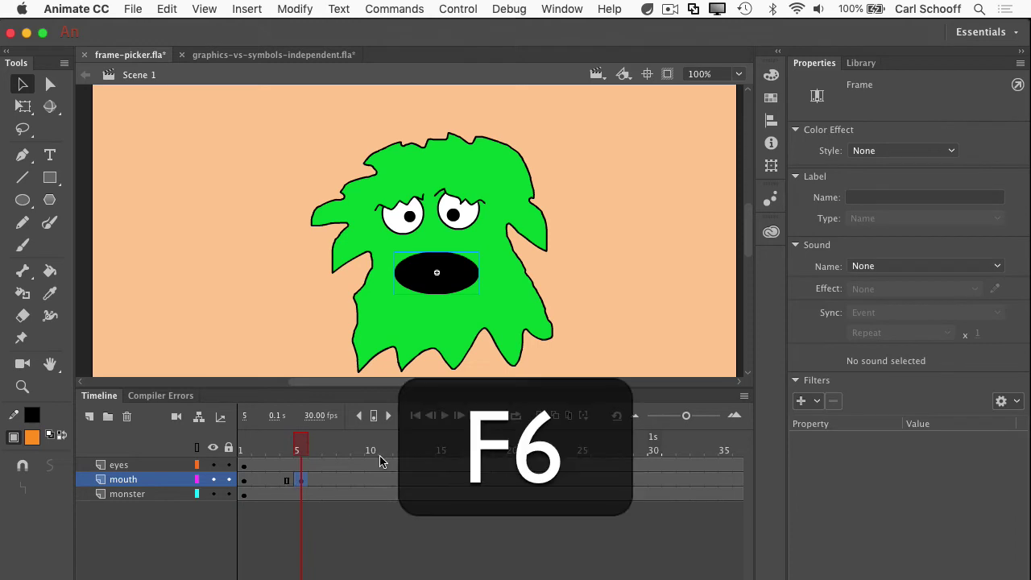
Step: Try 4 and 3 as the first frame of the mouth instance at frame 5
left_click(453, 279)
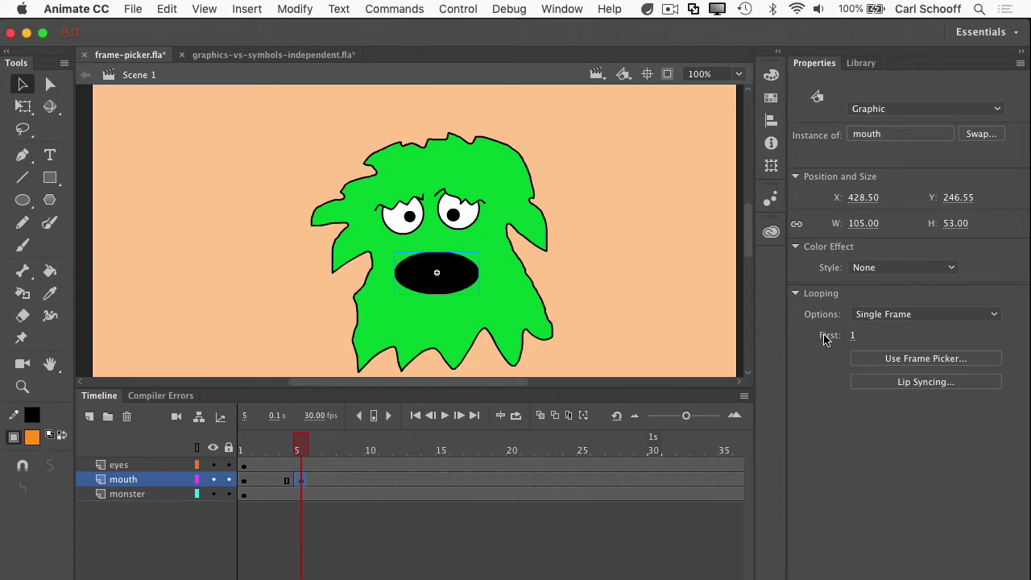
left_click(849, 336)
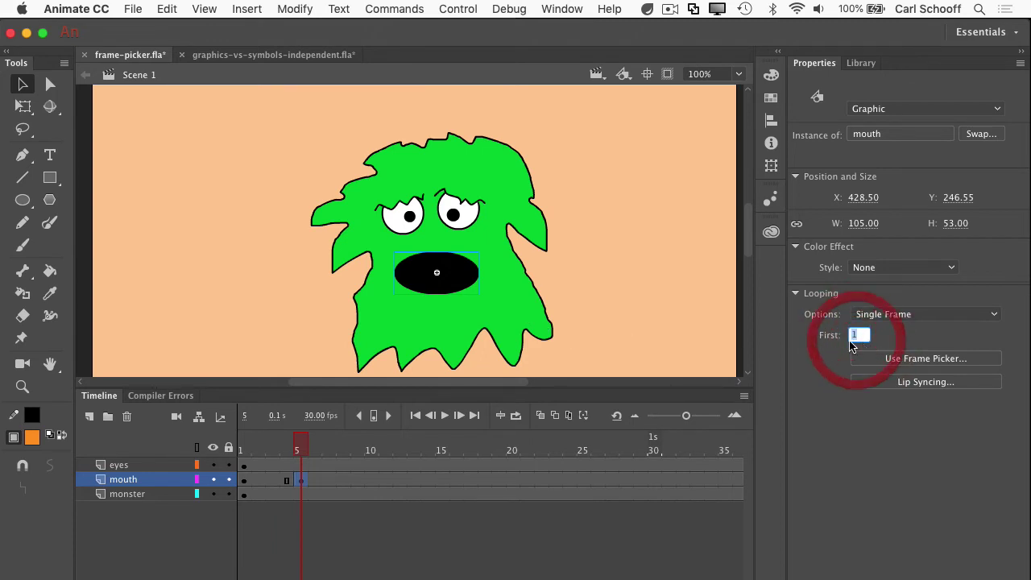
type("4")
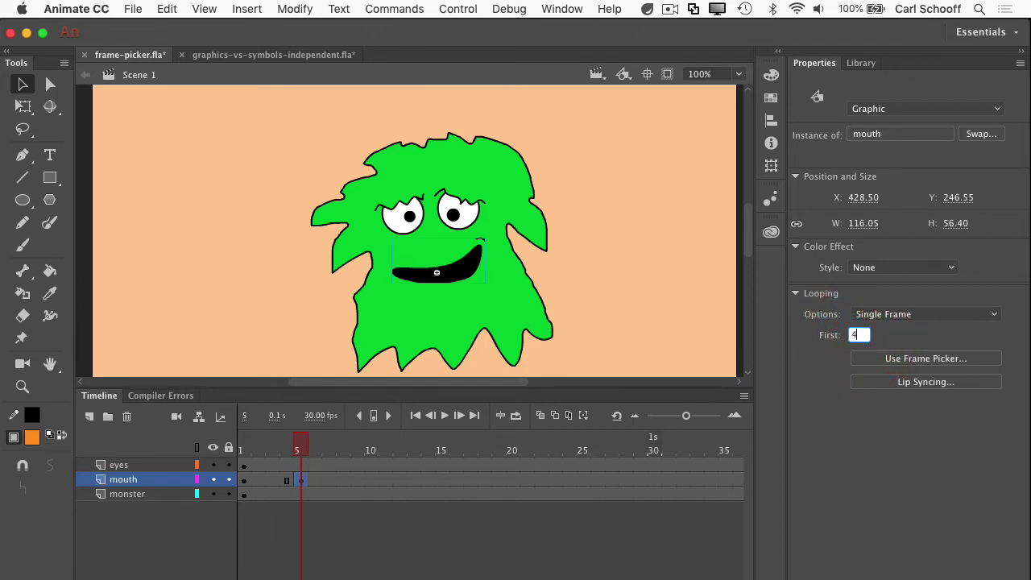
key("BackSpace")
type("3")
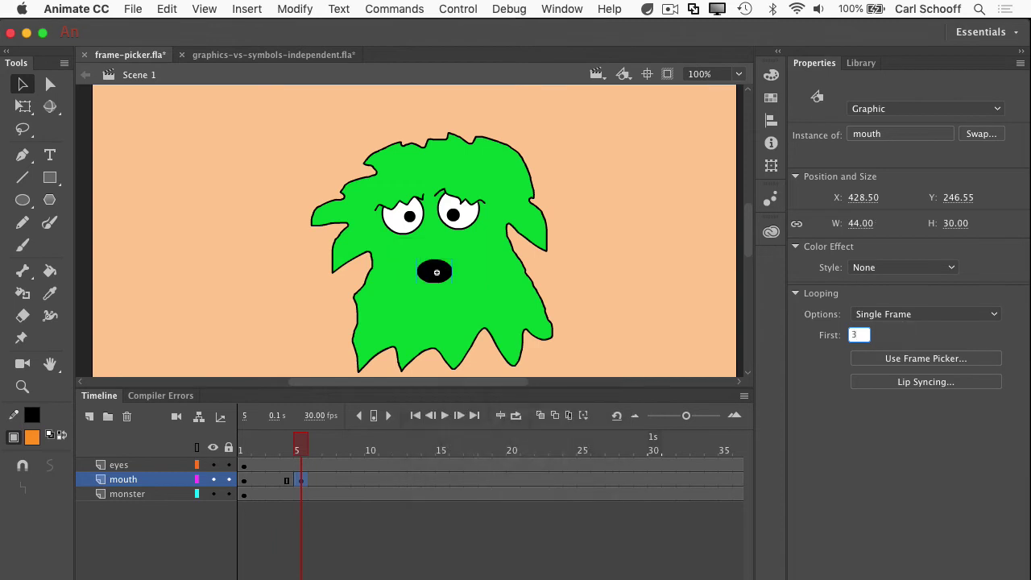
left_click(928, 340)
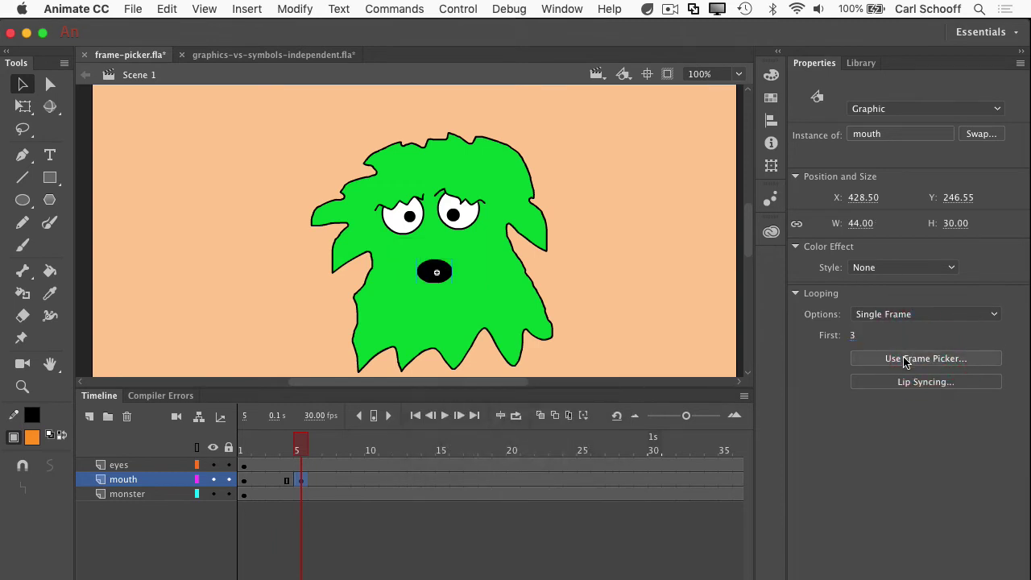
Step: Assign mouth shape 2 at frame 5 with the Frame Picker, moving the picker clear of the monster
left_click(904, 359)
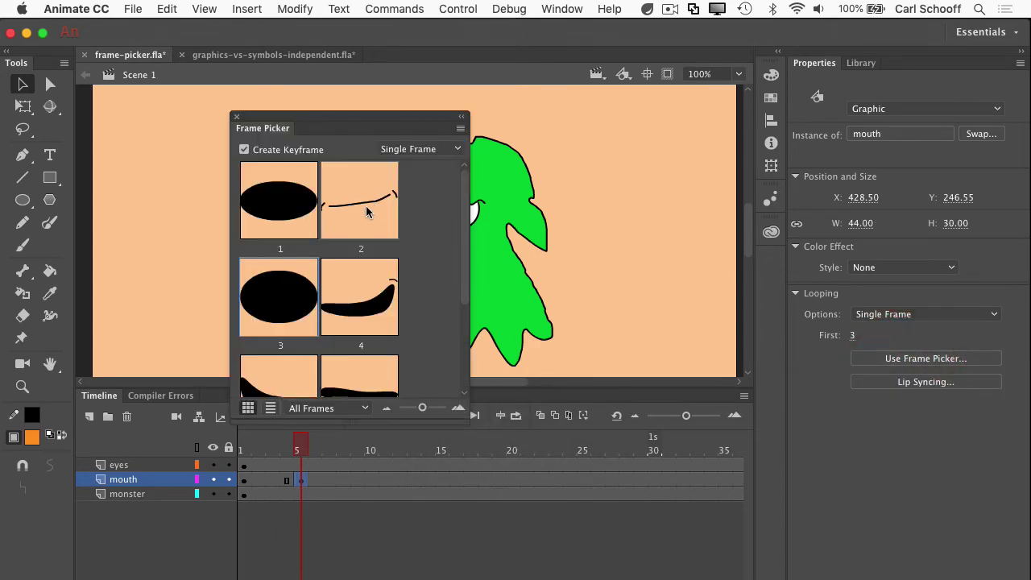
left_click(367, 213)
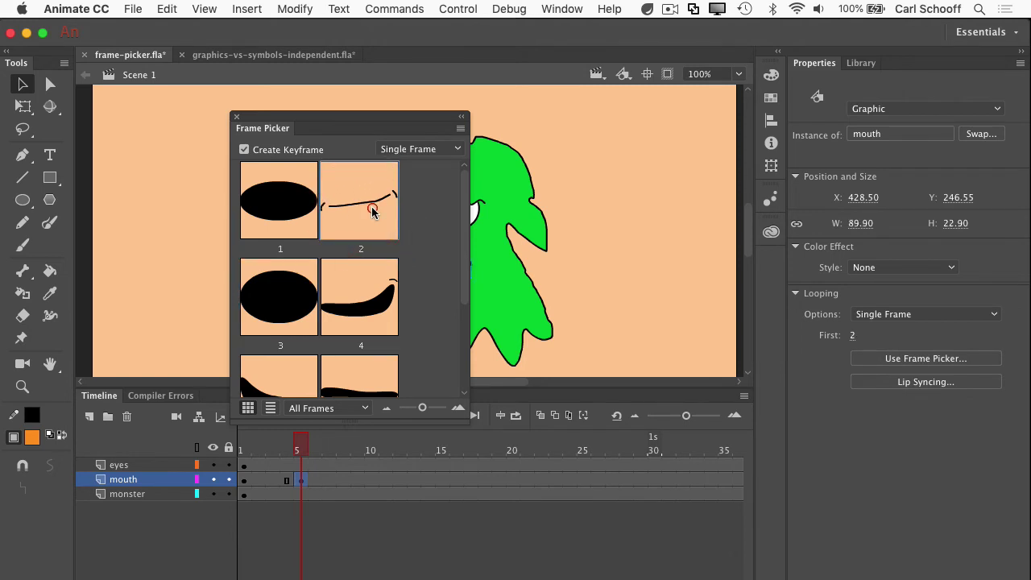
left_click_drag(396, 121, 256, 118)
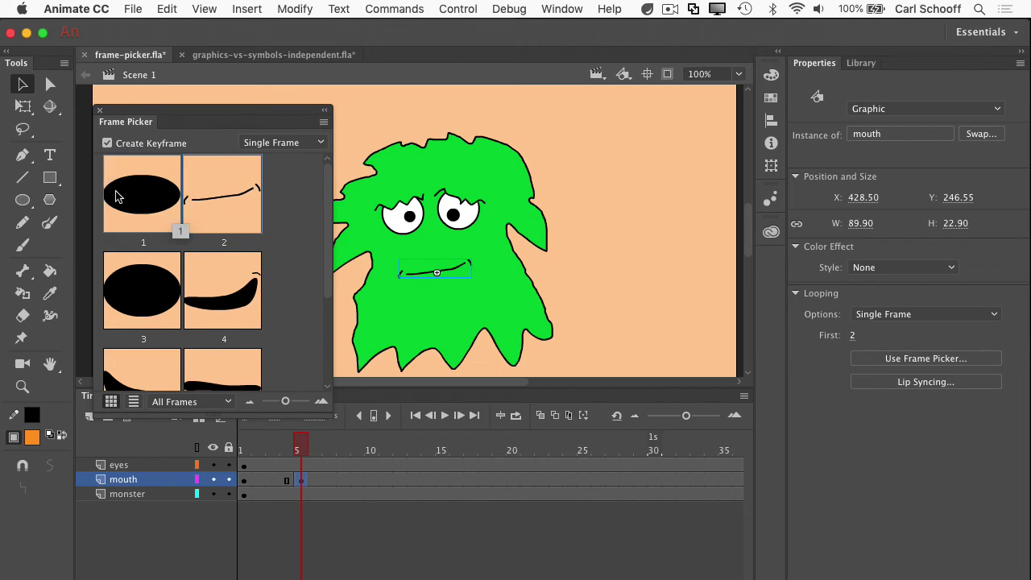
left_click(139, 199)
left_click(261, 203)
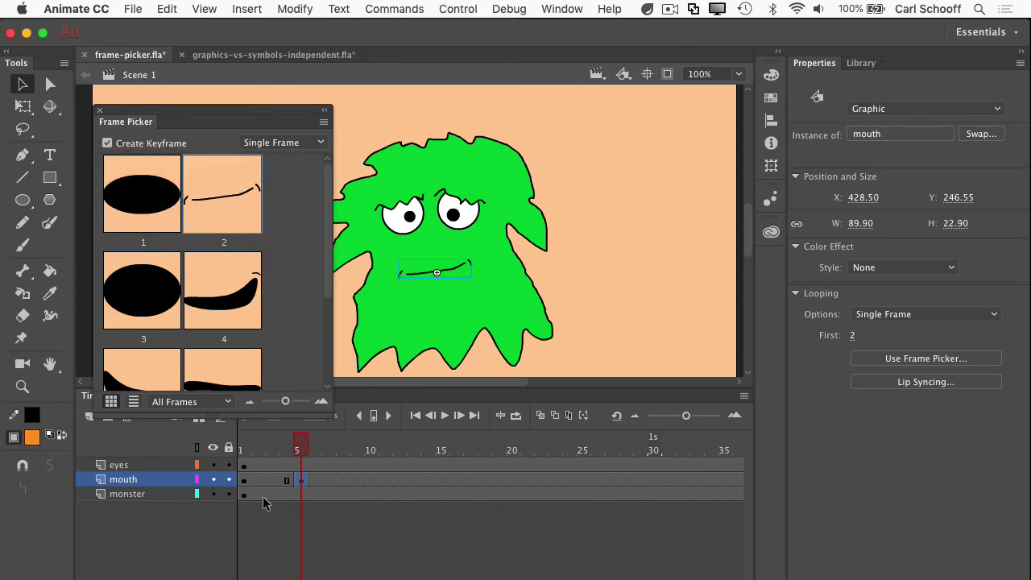
left_click_drag(247, 110, 230, 95)
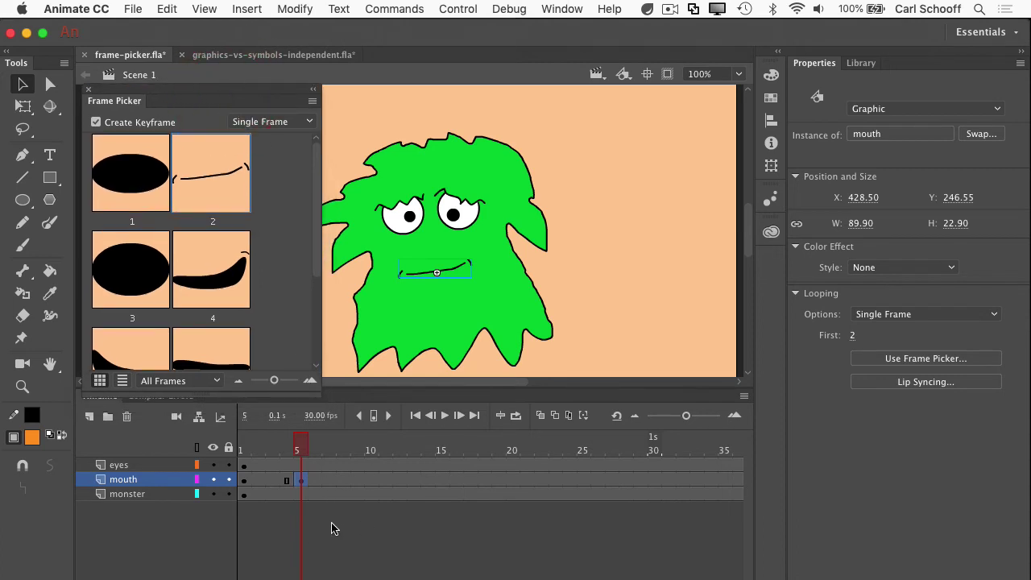
Step: Insert a keyframe at frame 5 of the eyes layer and choose the closed eyes, frame 2, with the Frame Picker
left_click(458, 219)
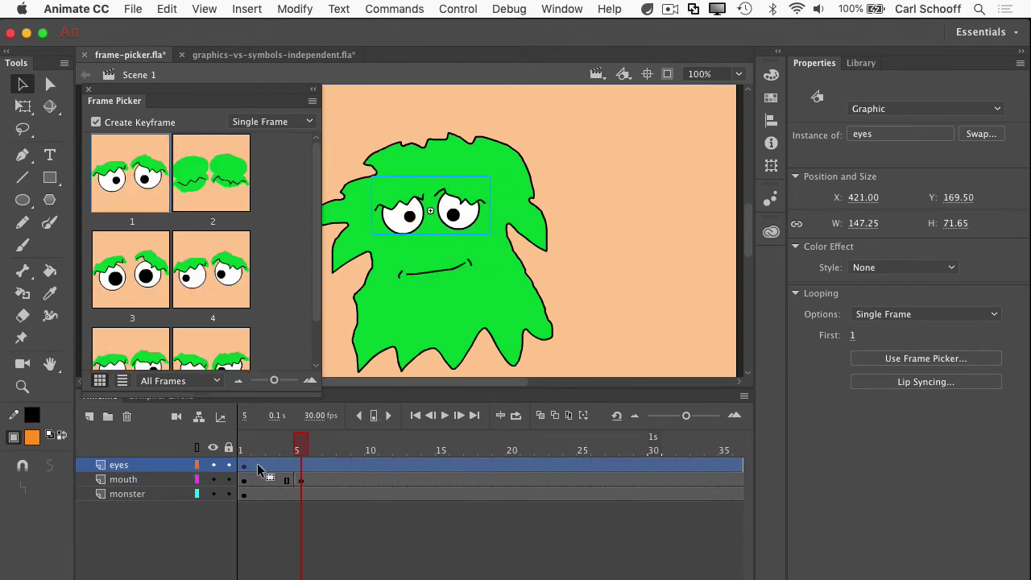
left_click(300, 465)
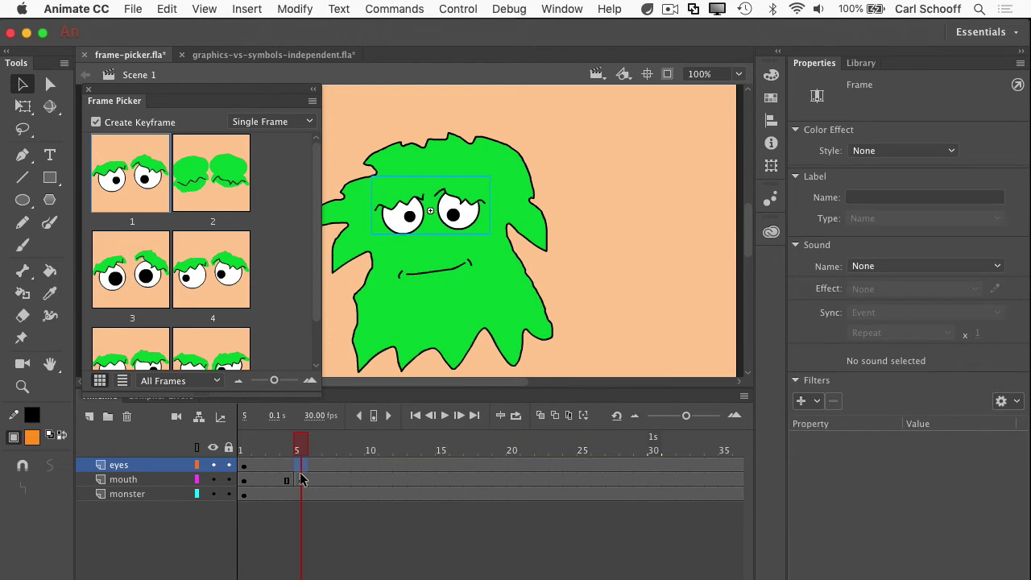
key("F6")
left_click(231, 177)
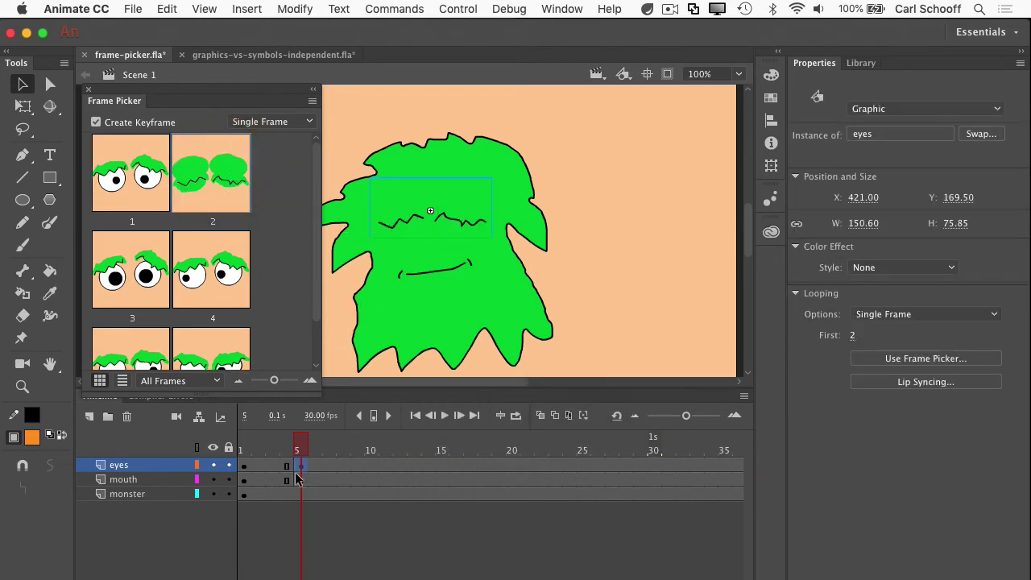
Step: Insert keyframes at frame 7 of the mouth and eyes layers
left_click_drag(297, 449, 329, 448)
left_click(330, 480)
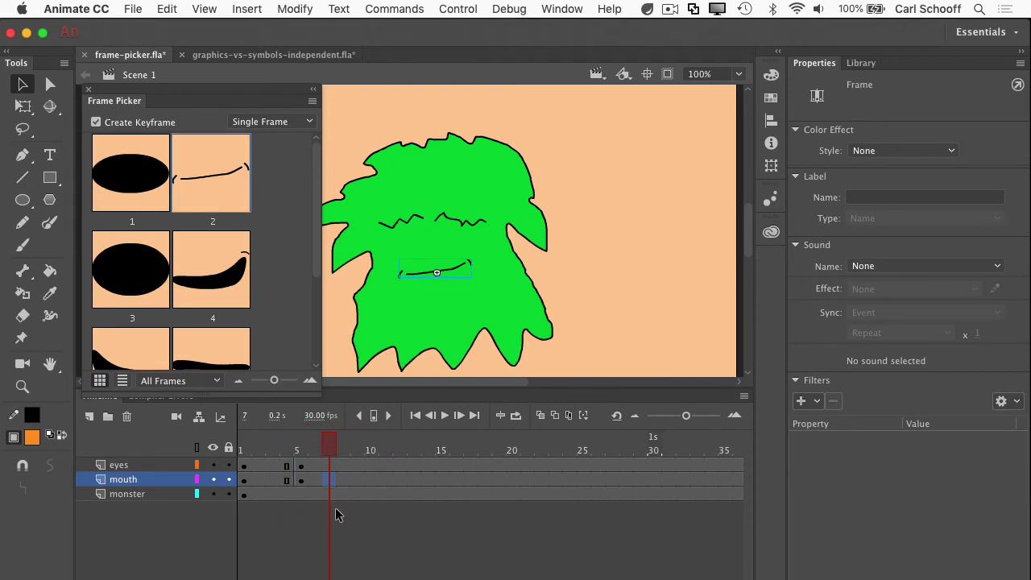
key("F6")
left_click(331, 465)
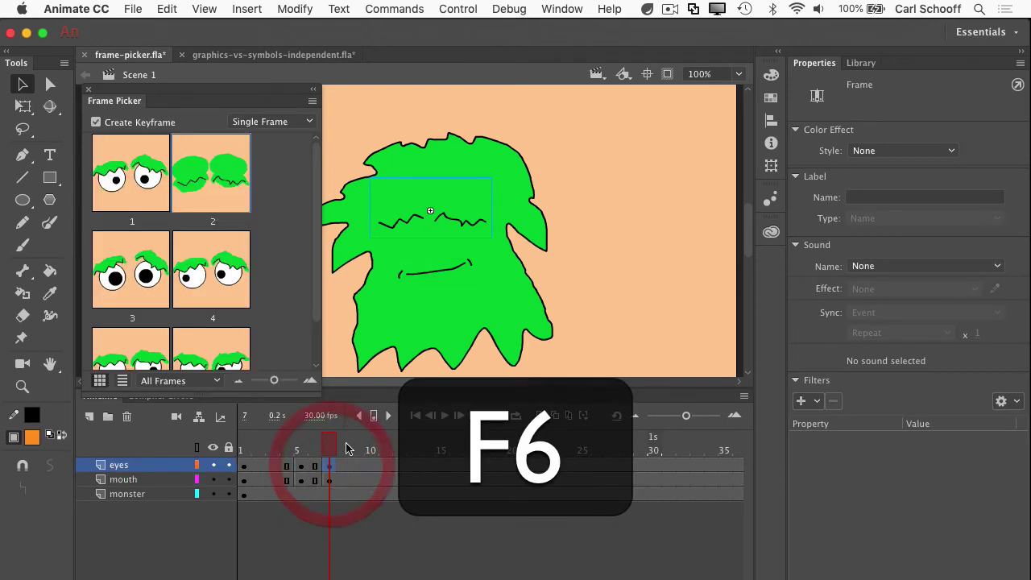
Step: At frame 7, choose frame 1 for the eyes and frame 6 for the mouth with the Frame Picker
left_click(456, 221)
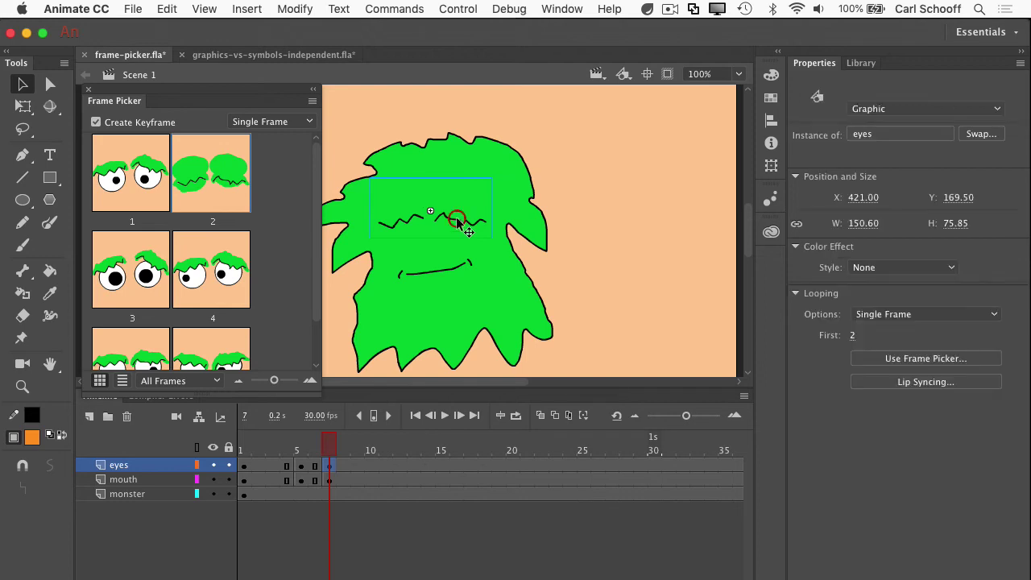
left_click(128, 171)
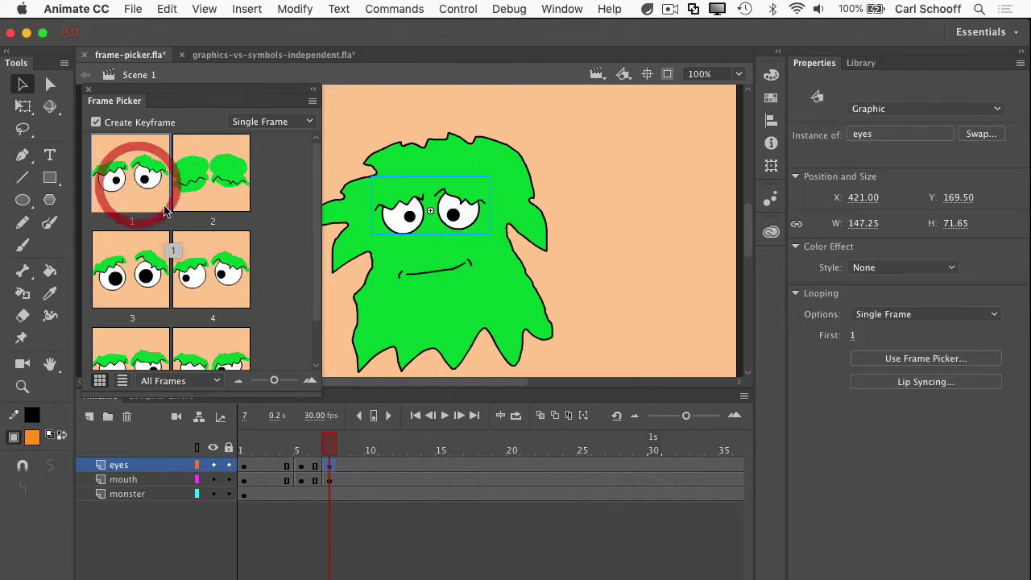
left_click(436, 273)
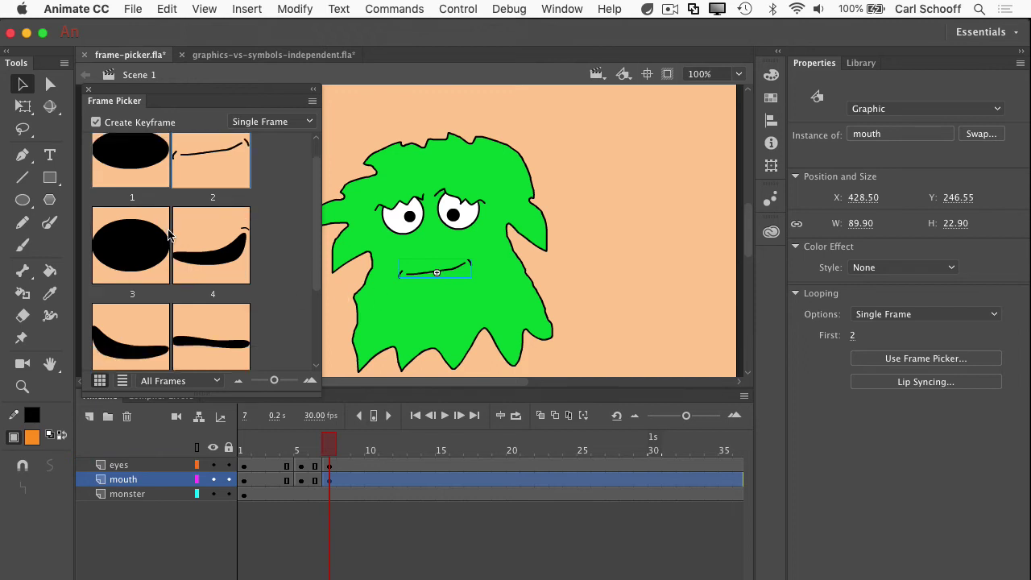
scroll(167, 253, "down", 4)
left_click(191, 271)
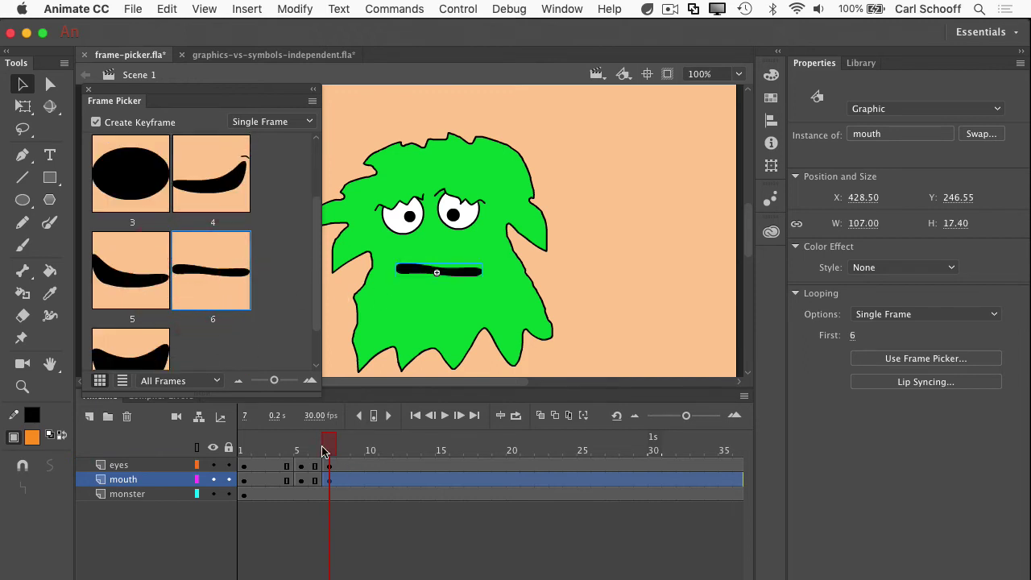
Step: Play the animation from frame 1 to check the new eye and mouth poses
left_click_drag(326, 451, 224, 447)
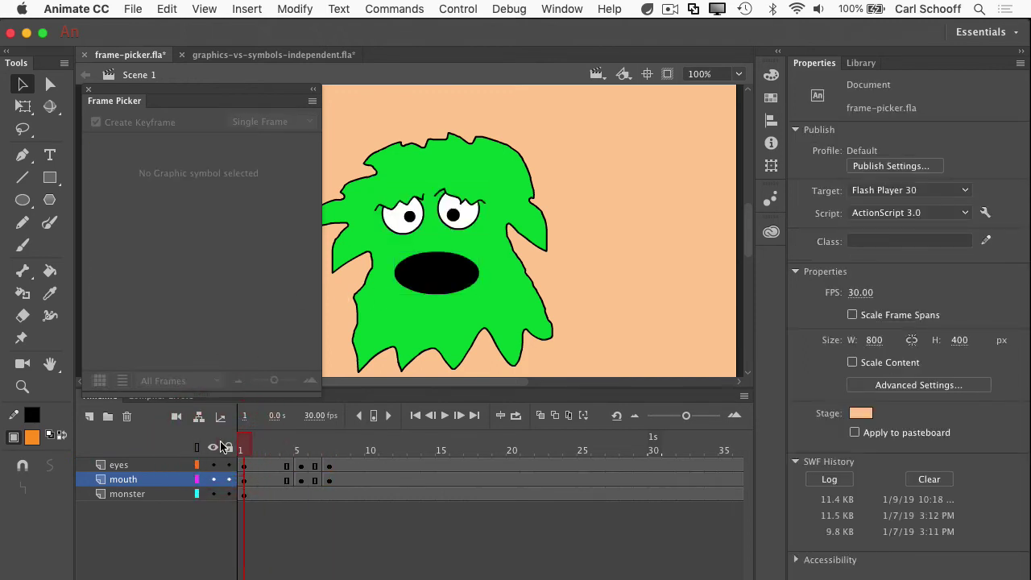
key("Return")
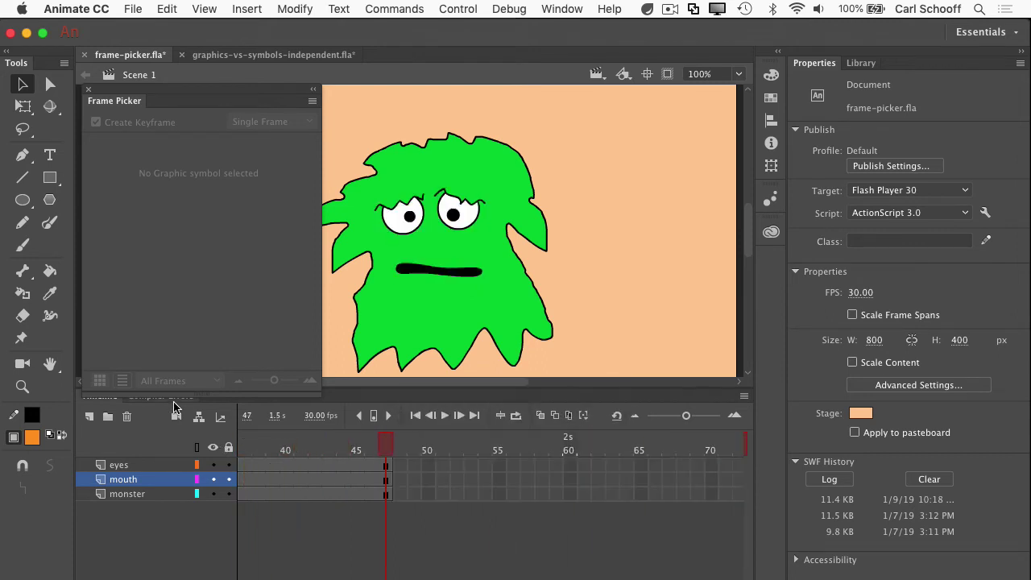
Step: Insert a keyframe at frame 10 of the mouth layer and choose mouth frame 4 with the Frame Picker
mouse_move(385, 451)
left_mouse_down()
mouse_move(242, 450)
mouse_move(371, 455)
left_mouse_up()
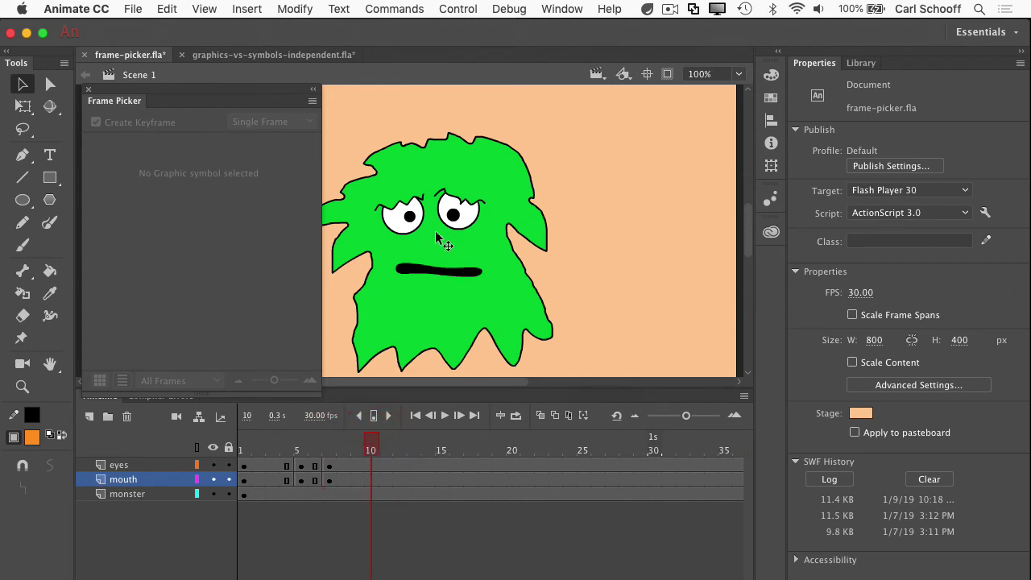
left_click(371, 481)
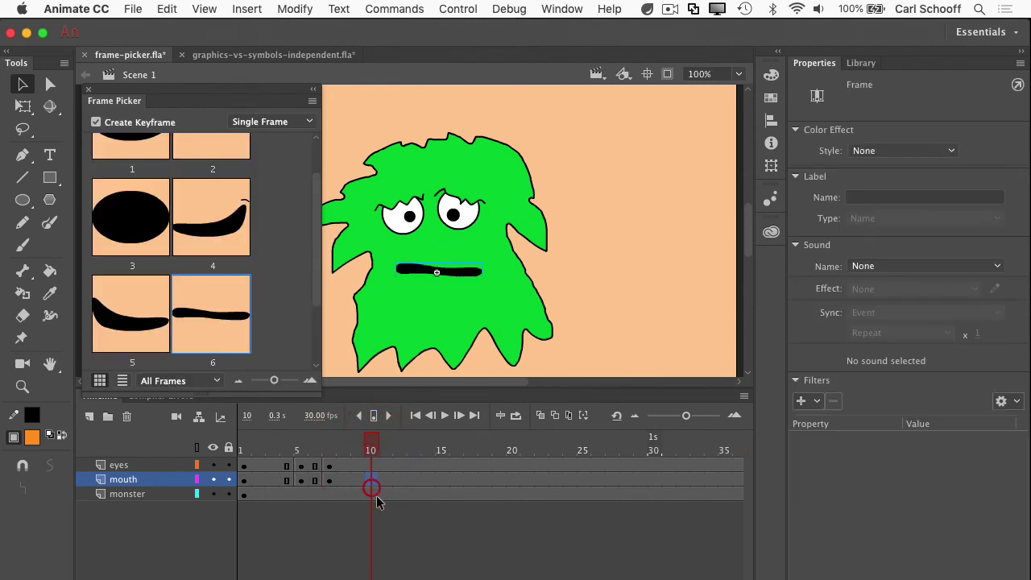
key("F6")
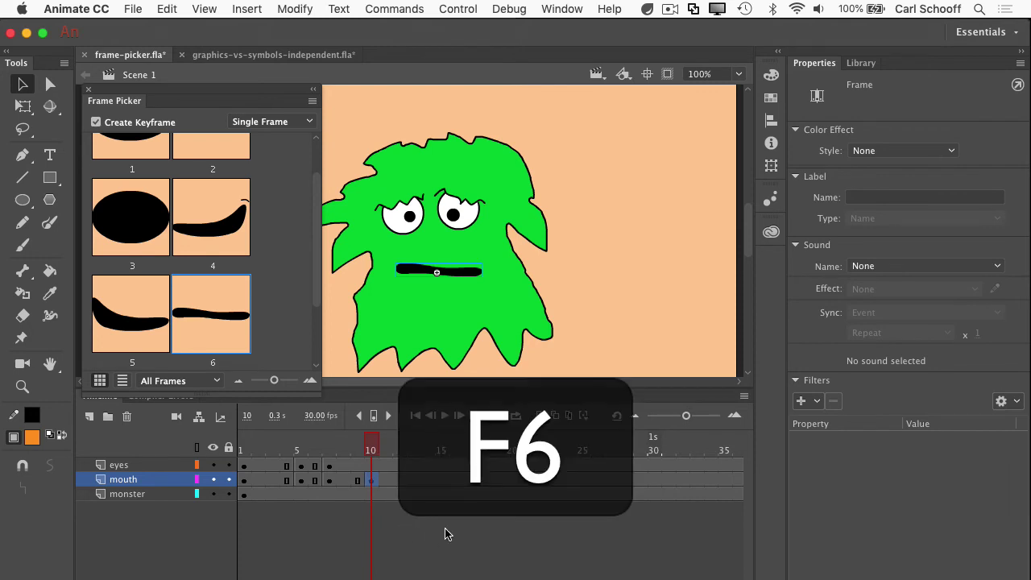
left_click(221, 240)
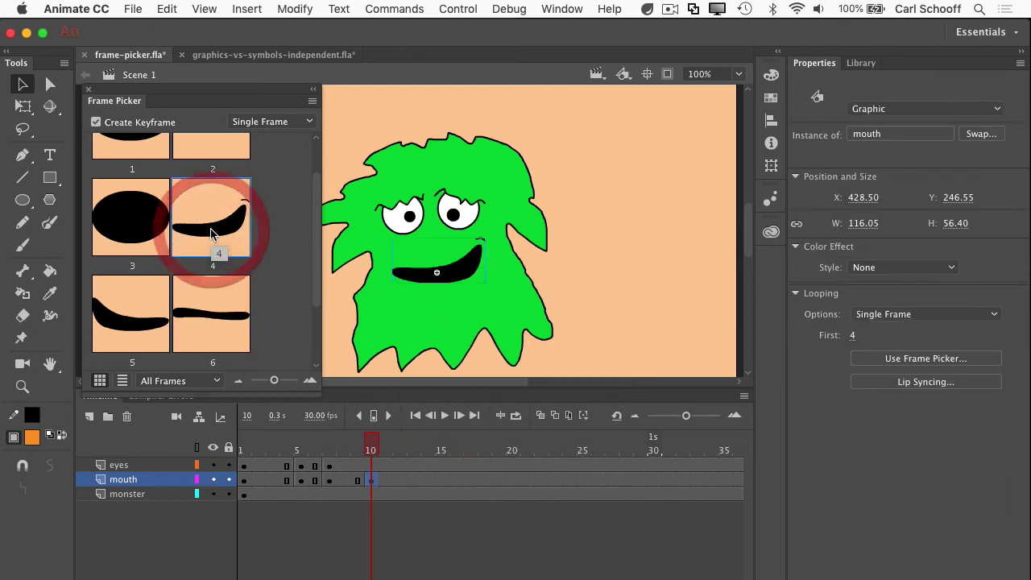
Step: Insert a keyframe at frame 13 of the mouth layer and choose mouth frame 5 with the Frame Picker
left_click(414, 480)
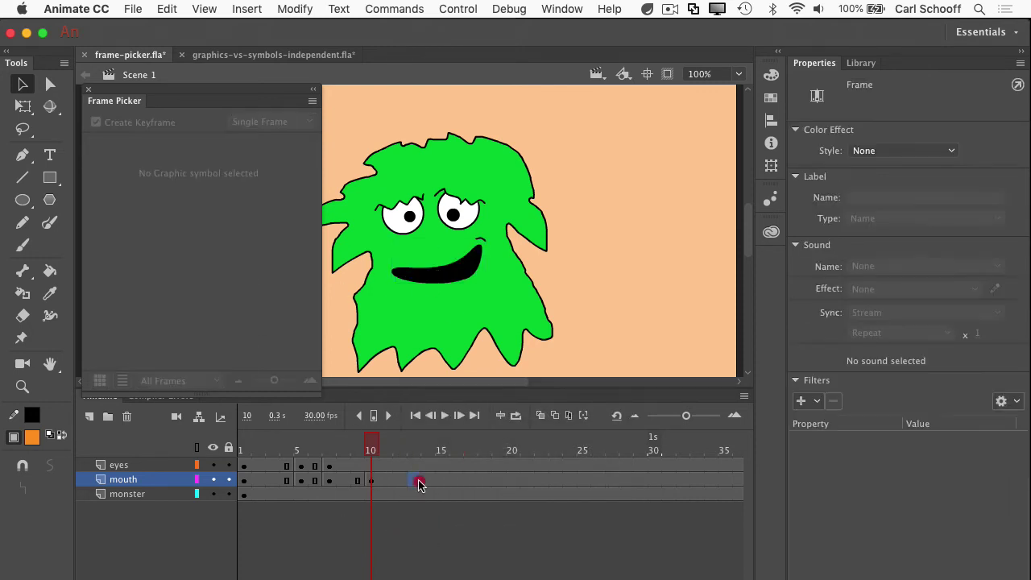
key("F6")
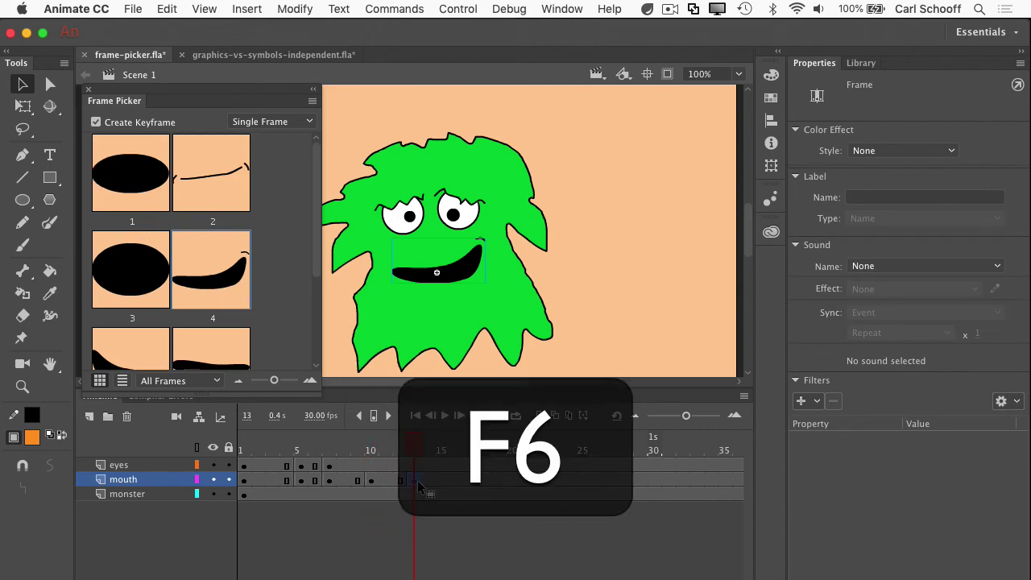
scroll(234, 343, "down", 2)
left_click(134, 287)
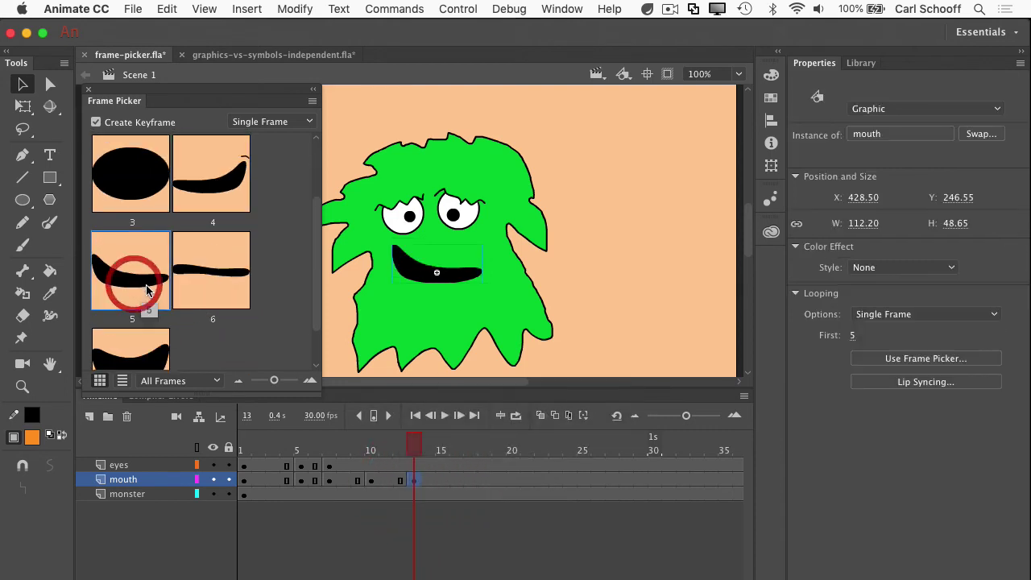
Step: Insert a keyframe at frame 18 of the mouth layer and choose the wide-open smile, frame 7, with the Frame Picker
left_click(485, 480)
key("F6")
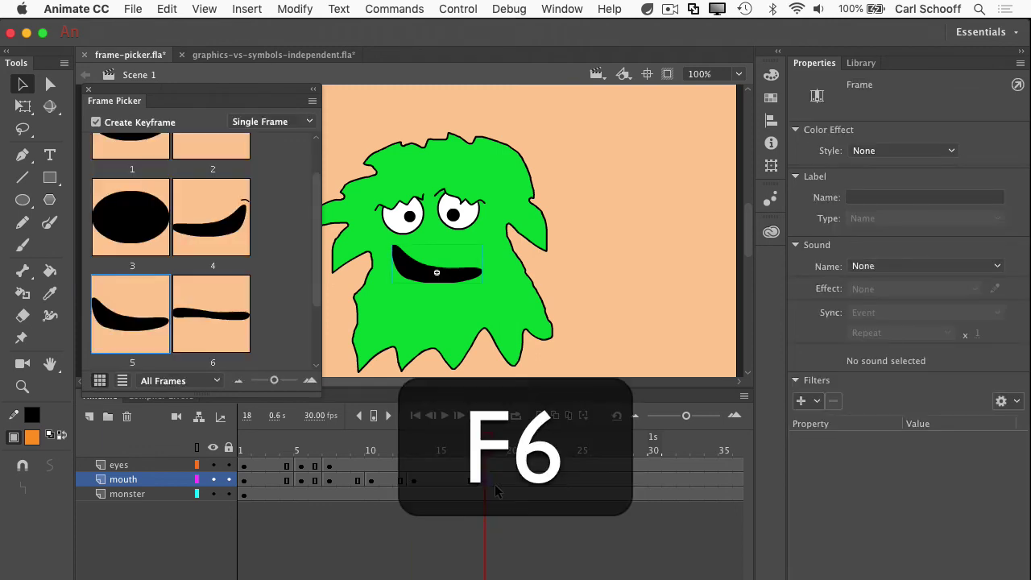
scroll(164, 290, "down", 2)
scroll(161, 290, "down", 1)
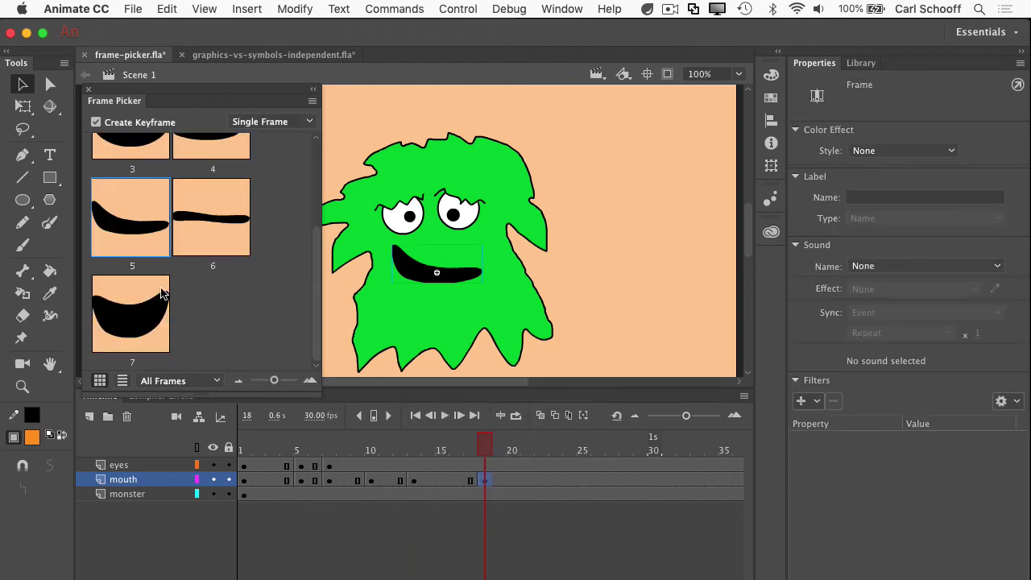
left_click(141, 320)
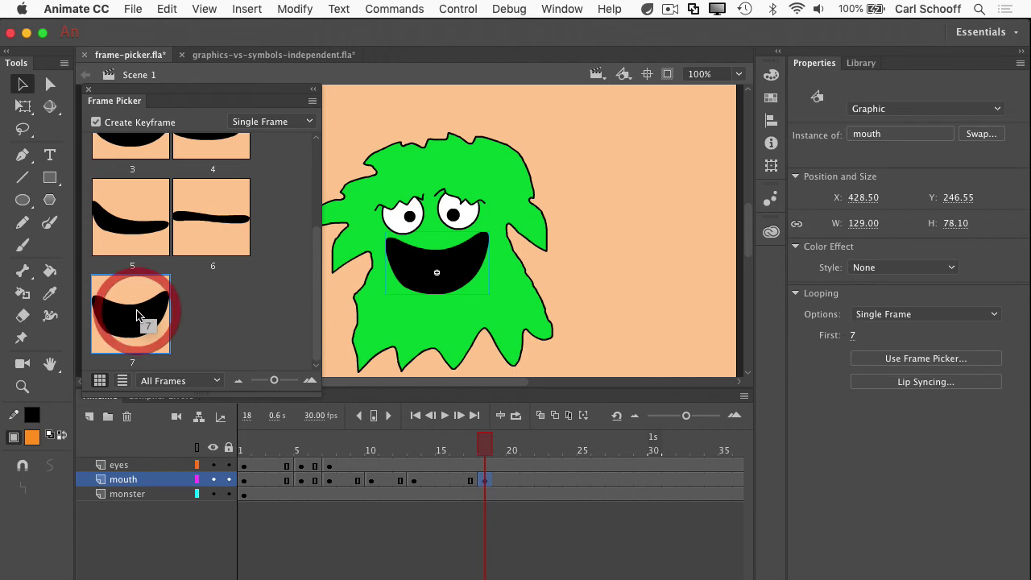
Step: Insert a keyframe at frame 18 of the eyes layer and choose eyes frame 3 with the Frame Picker
left_click(485, 466)
key("F6")
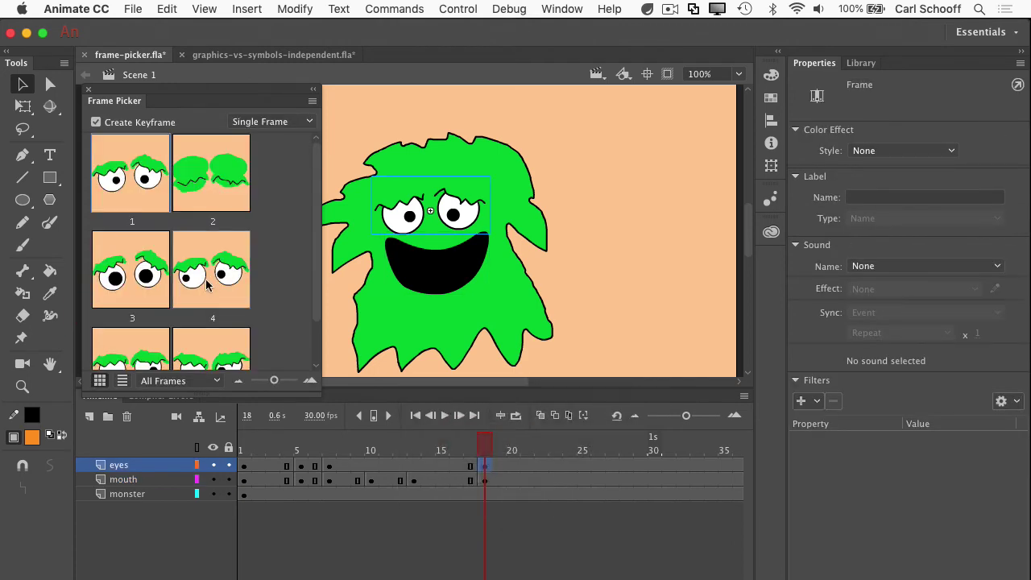
scroll(138, 274, "down", 1)
left_click(147, 229)
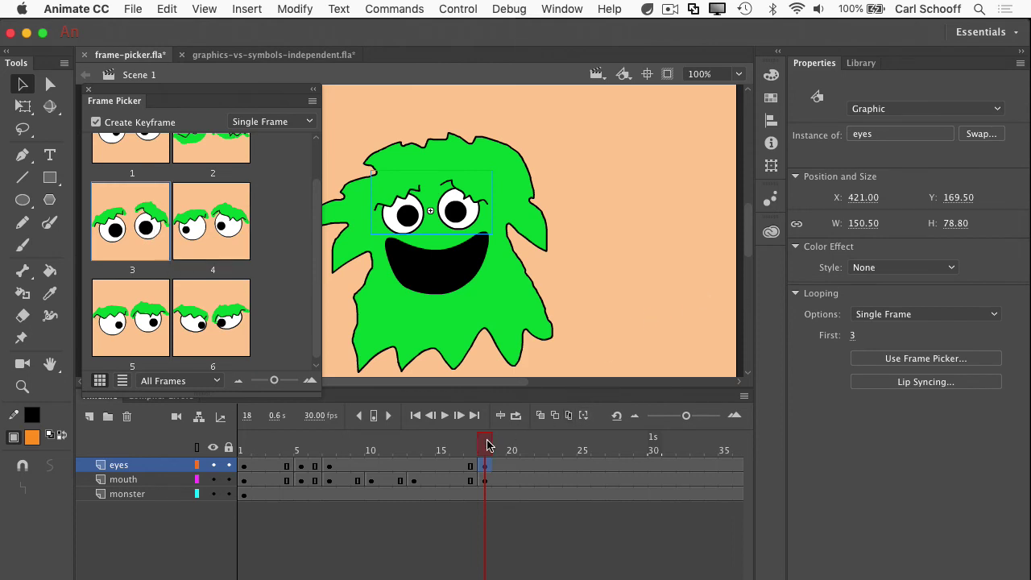
Step: Test the movie and play the timeline from frame 1 to review the finished mouth and eye animation
mouse_move(485, 445)
left_mouse_down()
mouse_move(258, 442)
mouse_move(484, 448)
left_mouse_up()
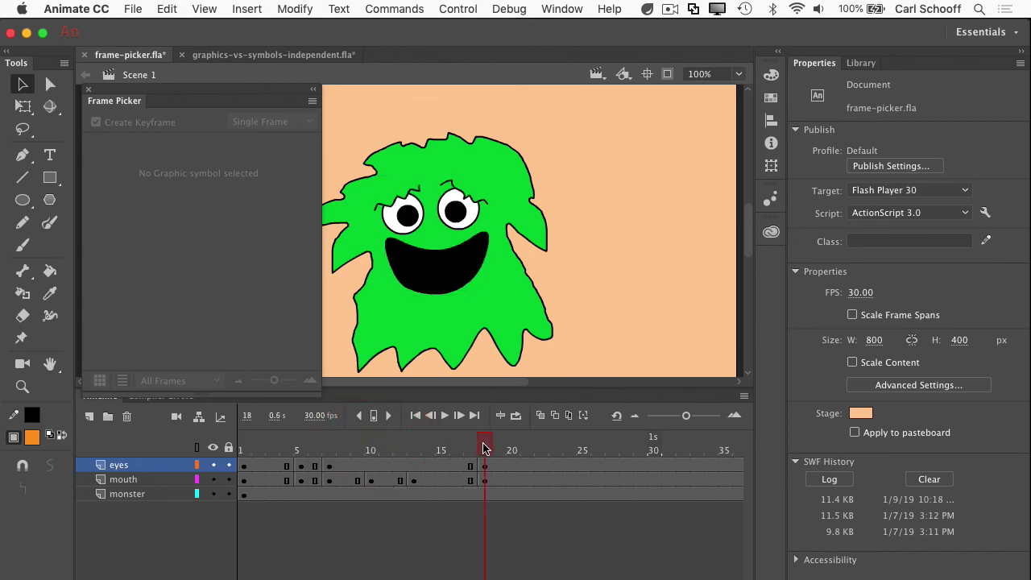
key("ctrl+Return")
left_click(242, 448)
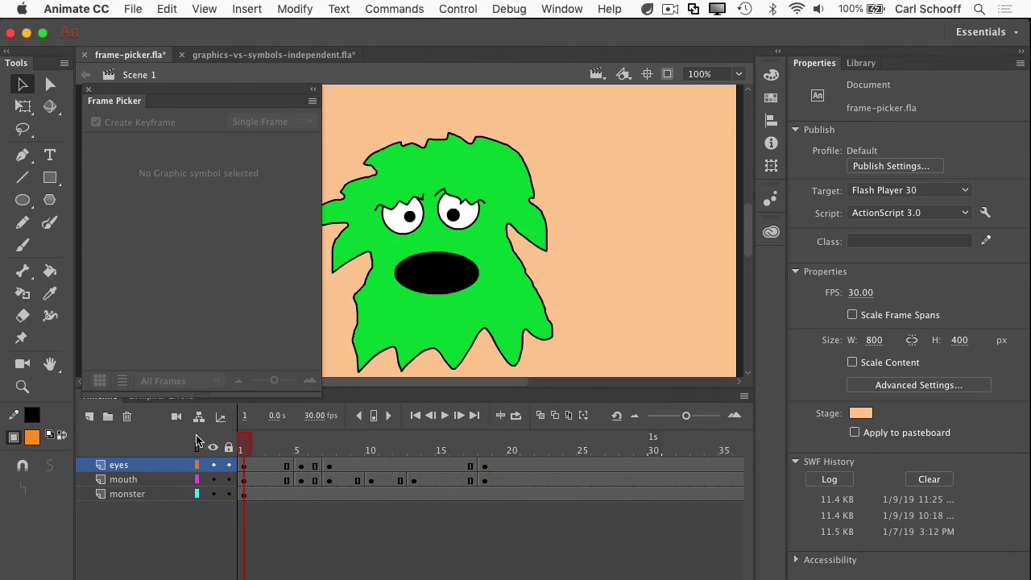
key("Return")
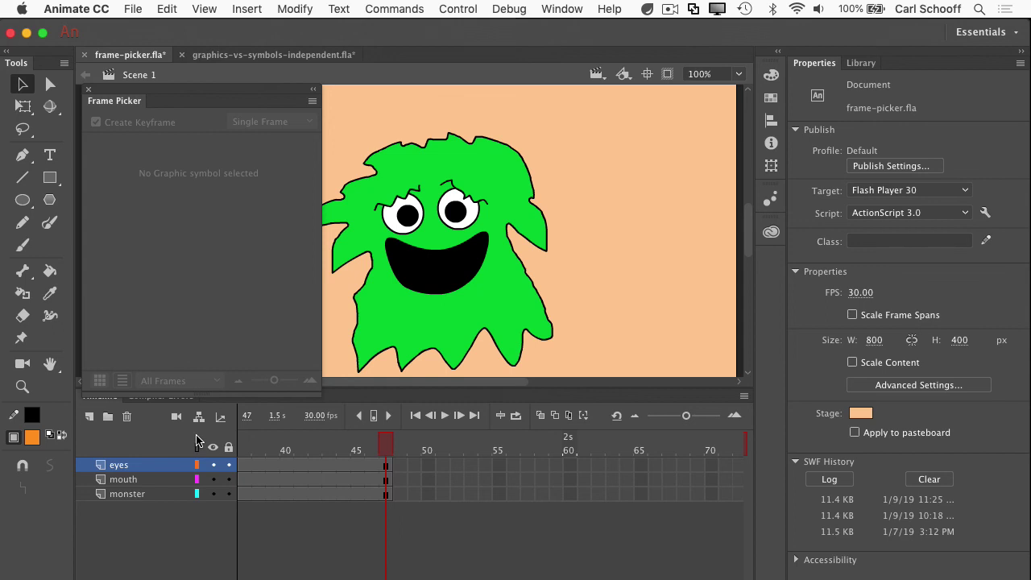
key("shift+comma")
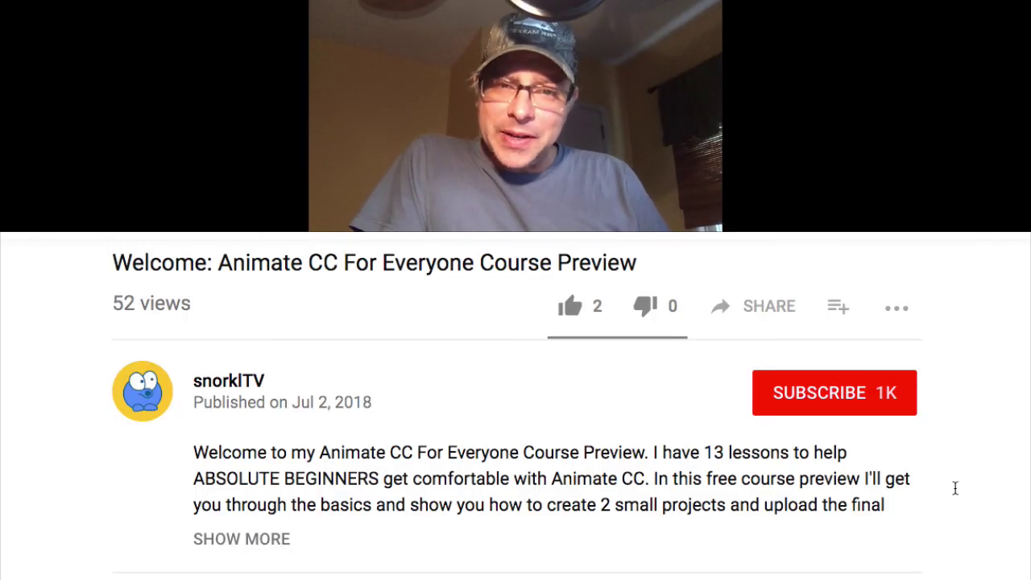
Step: On YouTube, like the Animate CC course preview video and subscribe to the snorklTV channel with notifications turned on
left_click(573, 308)
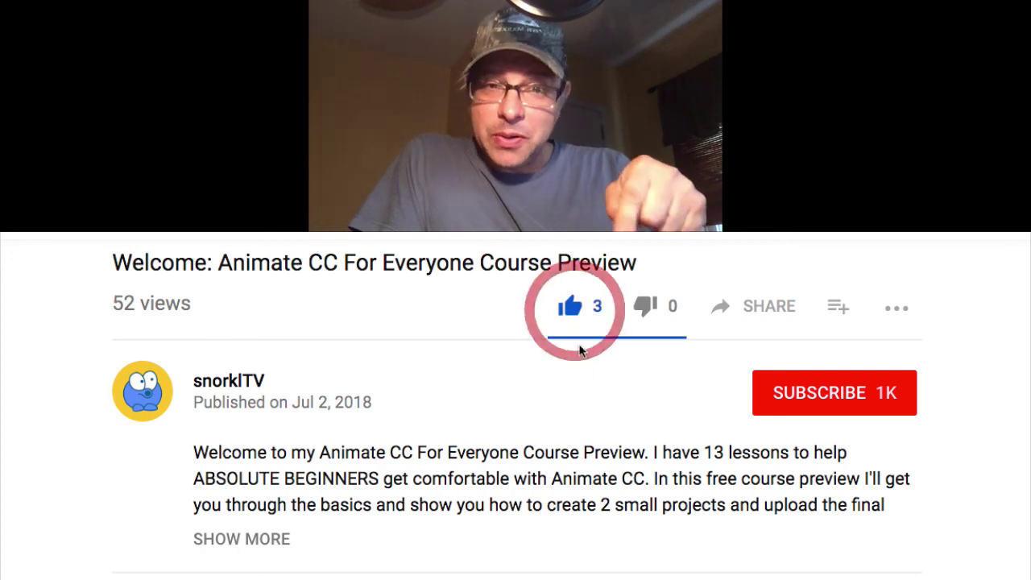
left_click(810, 394)
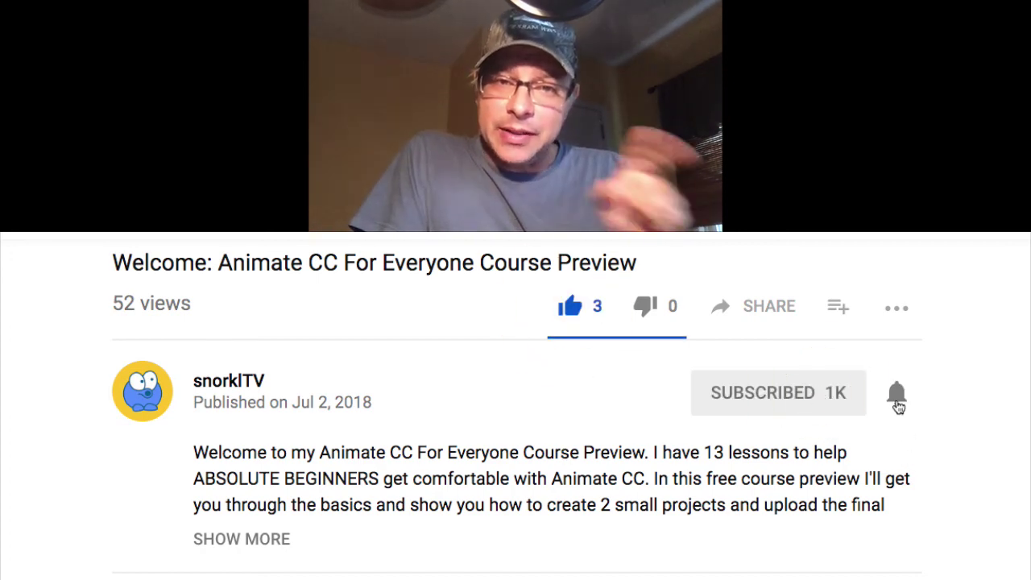
left_click(897, 399)
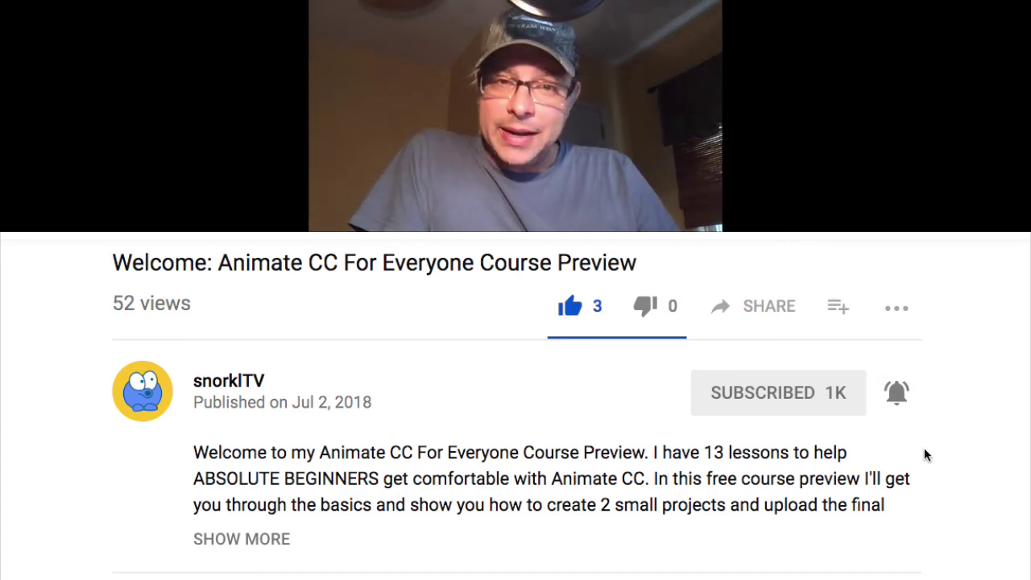